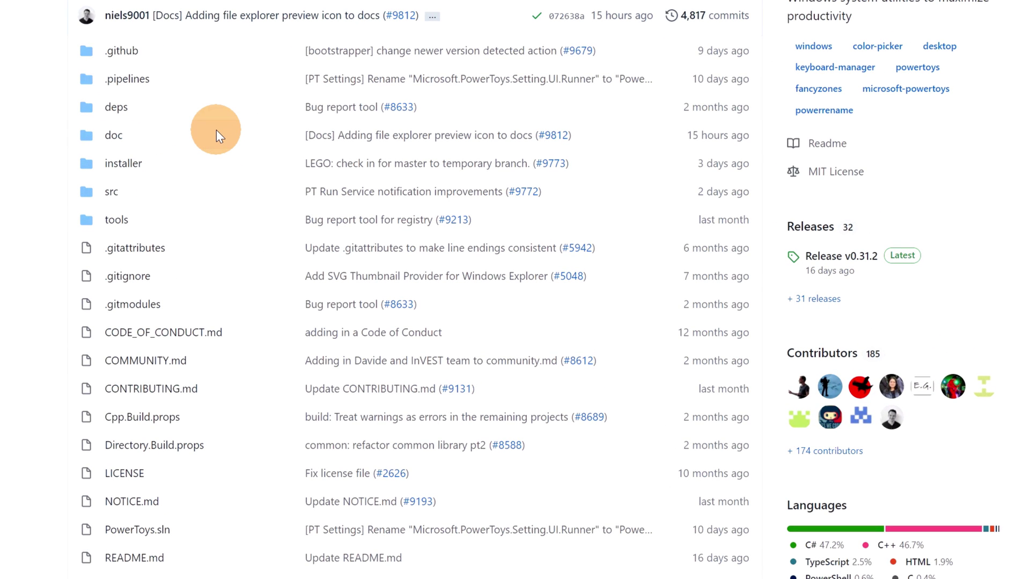
Step: Open the Downloads & Release notes page linked in the PowerToys repository's README
scroll(138, 230, down, 10)
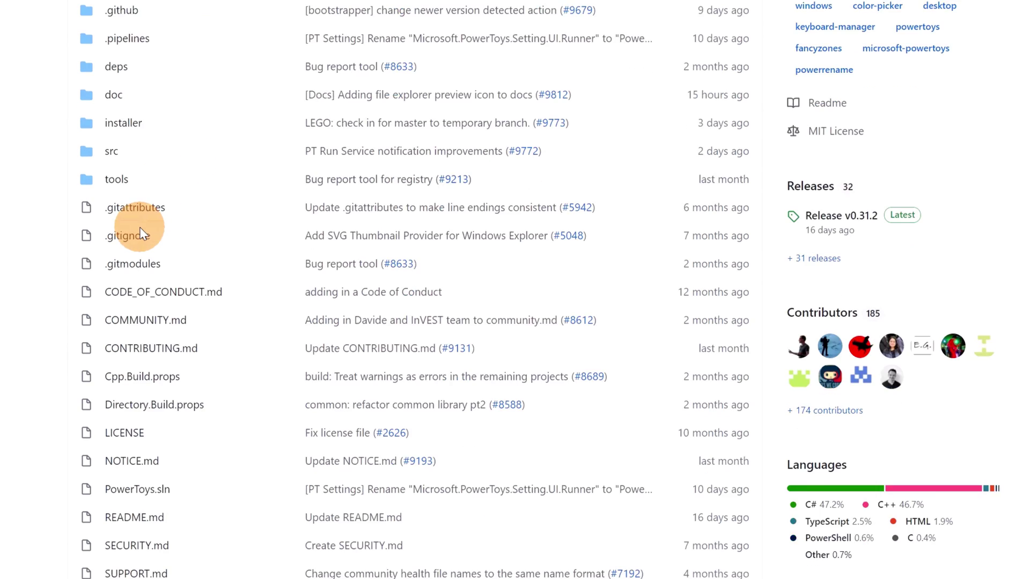
scroll(80, 234, down, 4)
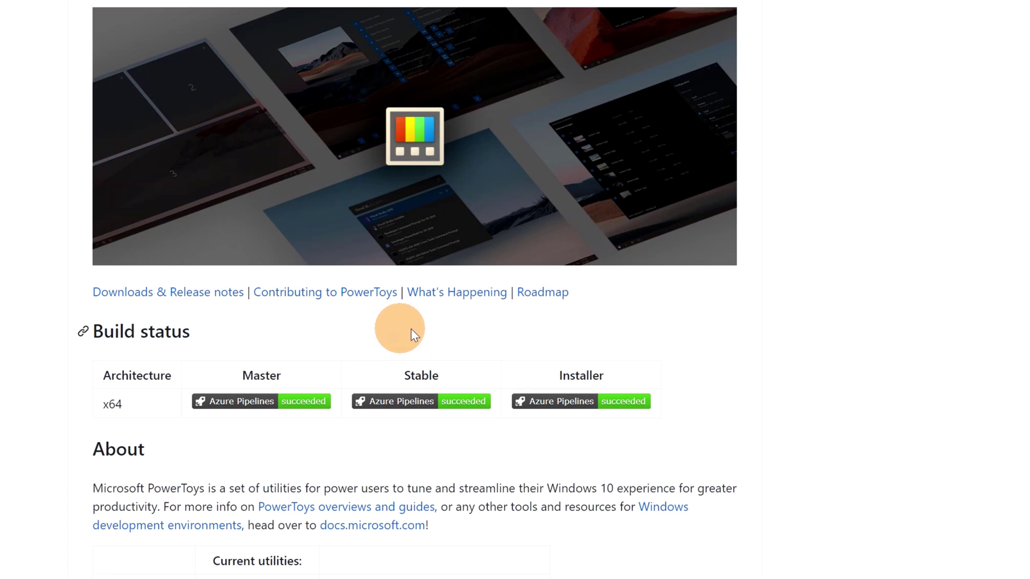
scroll(537, 319, down, 3)
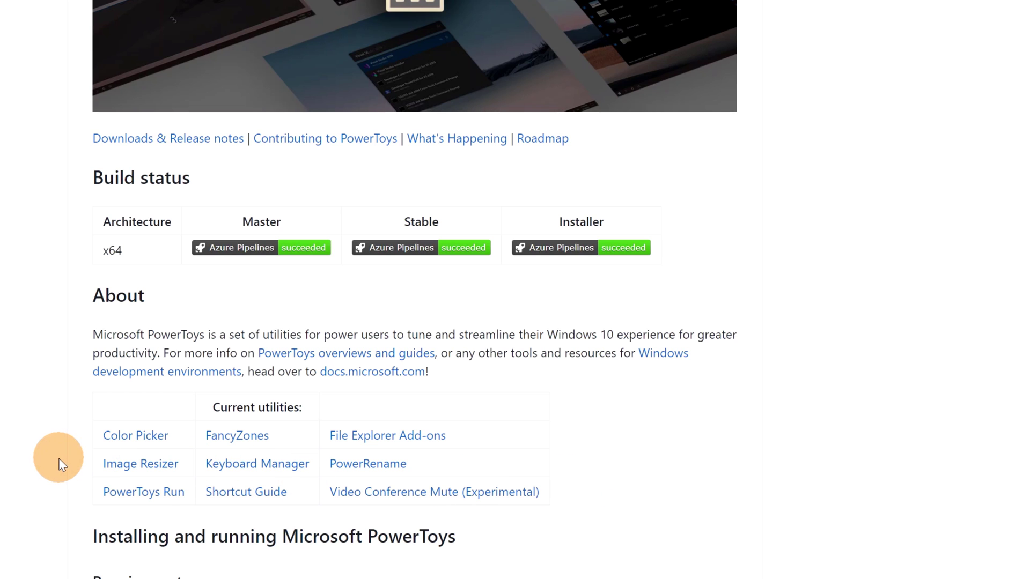
scroll(59, 458, down, 2)
scroll(4, 472, up, 3)
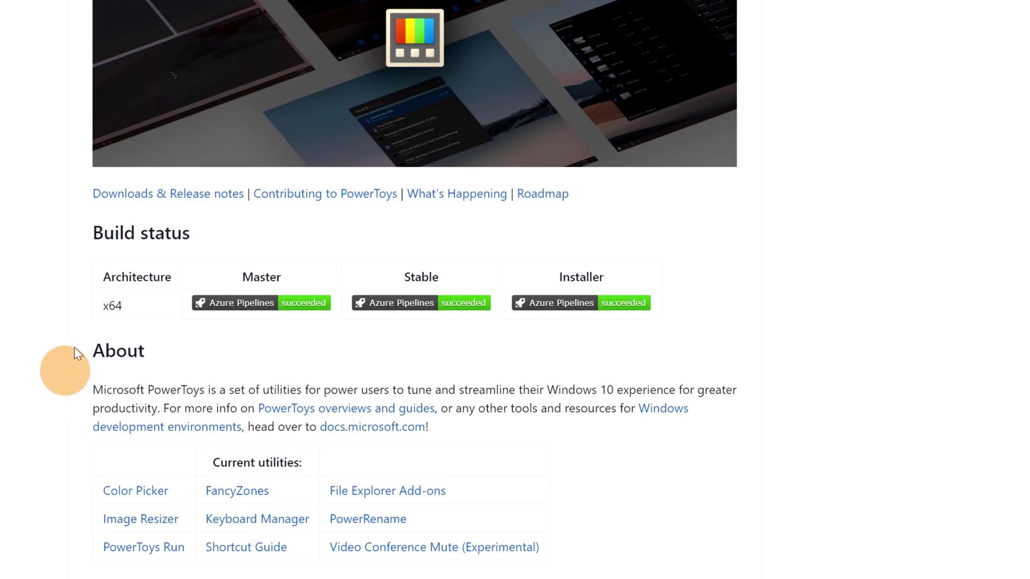
click(185, 205)
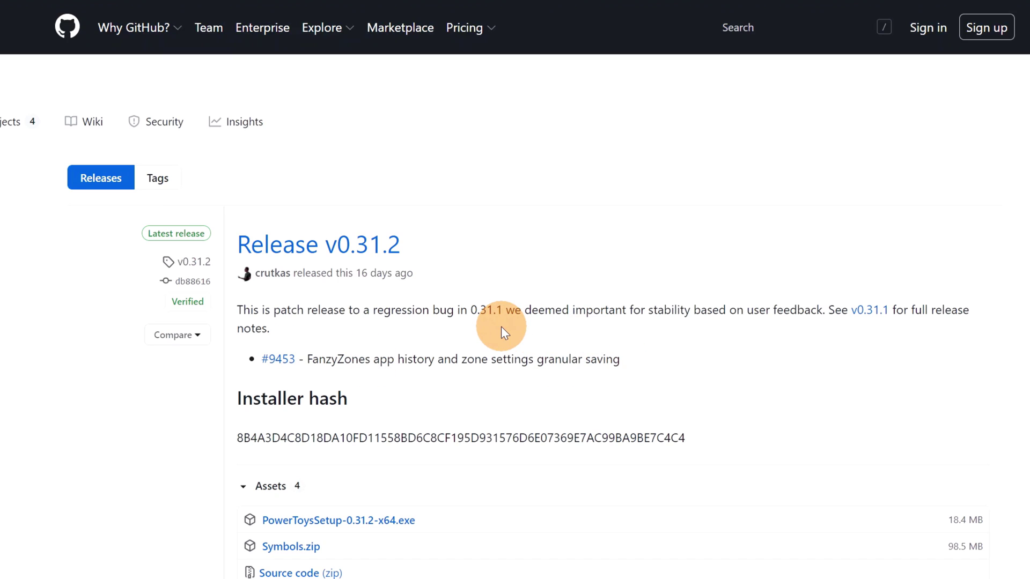
Step: Review the PowerToys release list, from the latest release back to the experimental v0.28.0 pre-release and its notes
scroll(485, 375, down, 10)
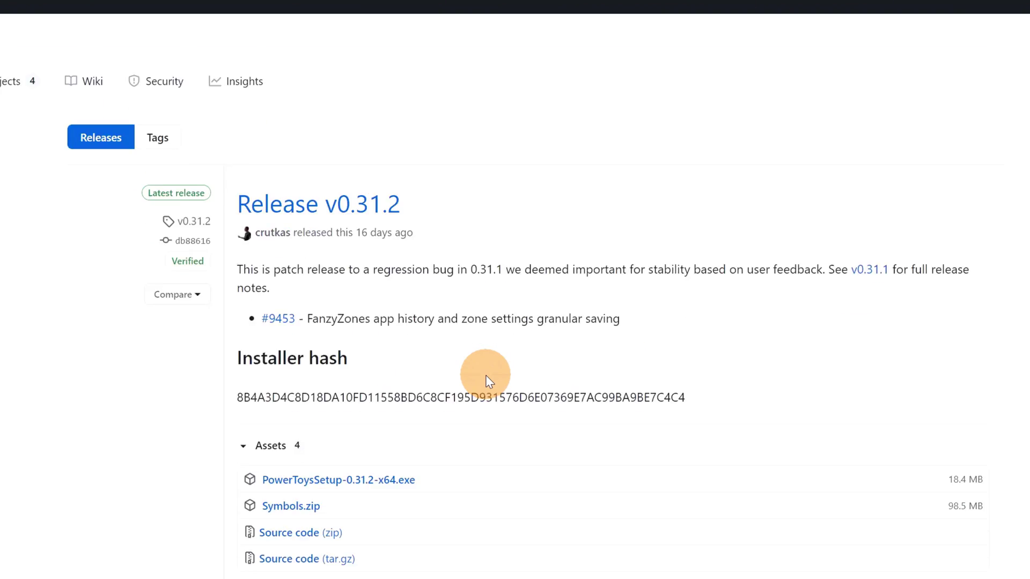
scroll(481, 404, down, 20)
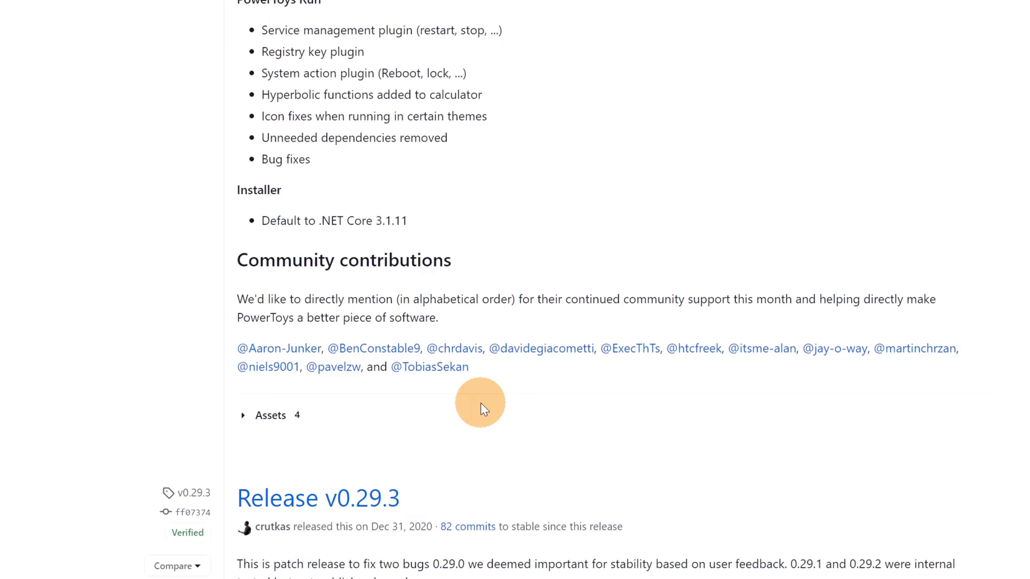
scroll(480, 403, down, 20)
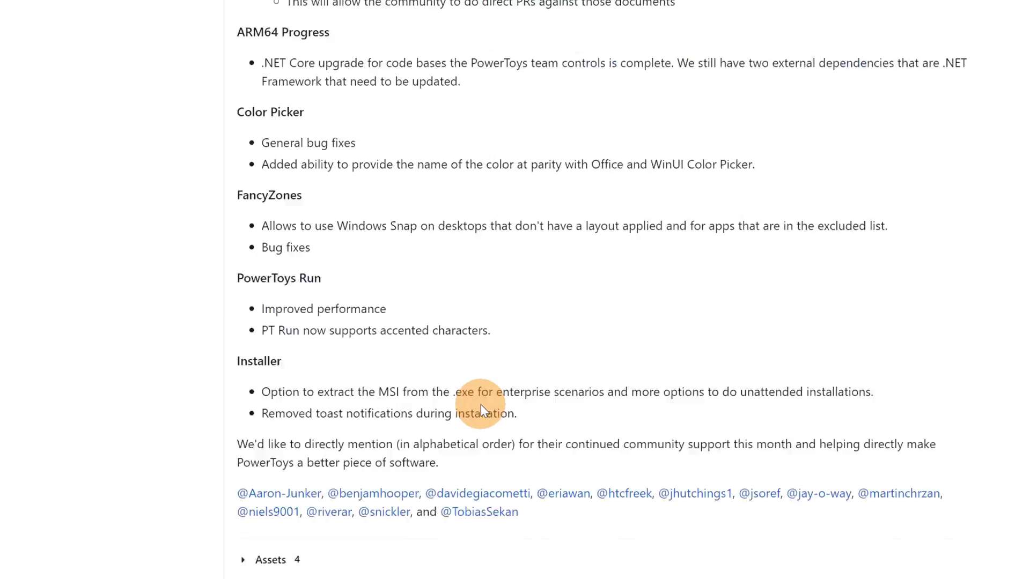
scroll(480, 402, down, 1)
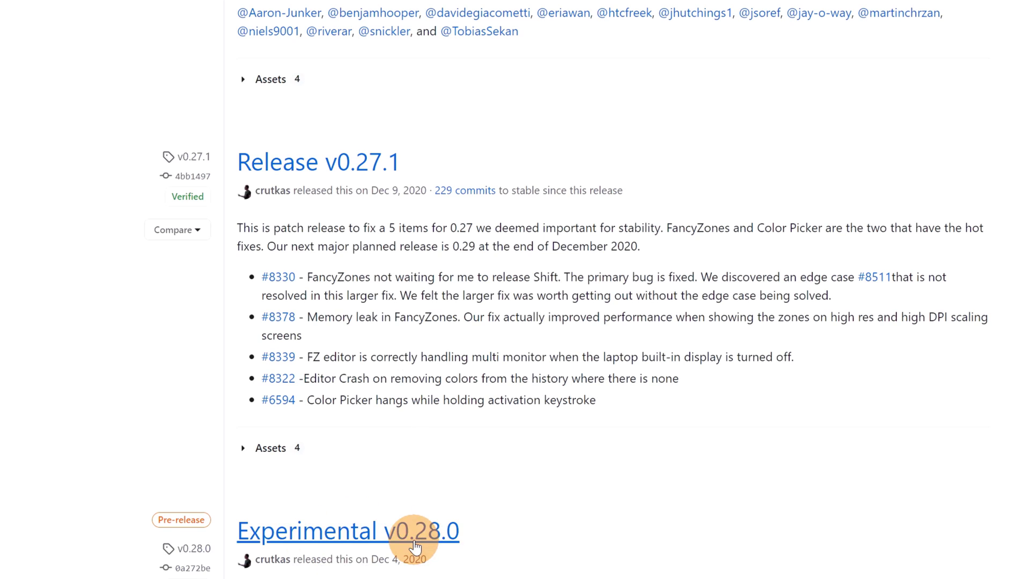
scroll(414, 531, down, 3)
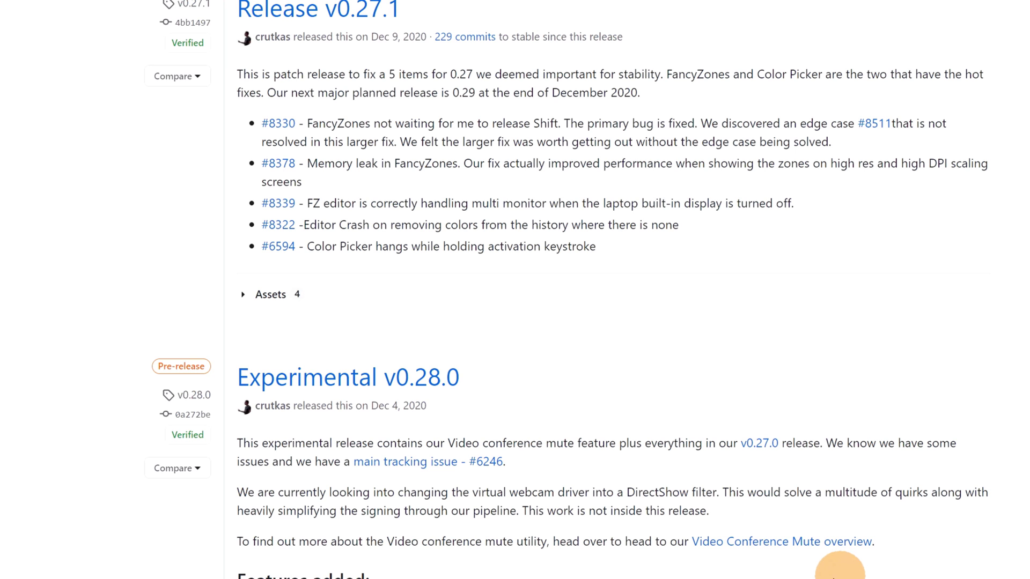
scroll(594, 529, up, 15)
scroll(589, 527, up, 20)
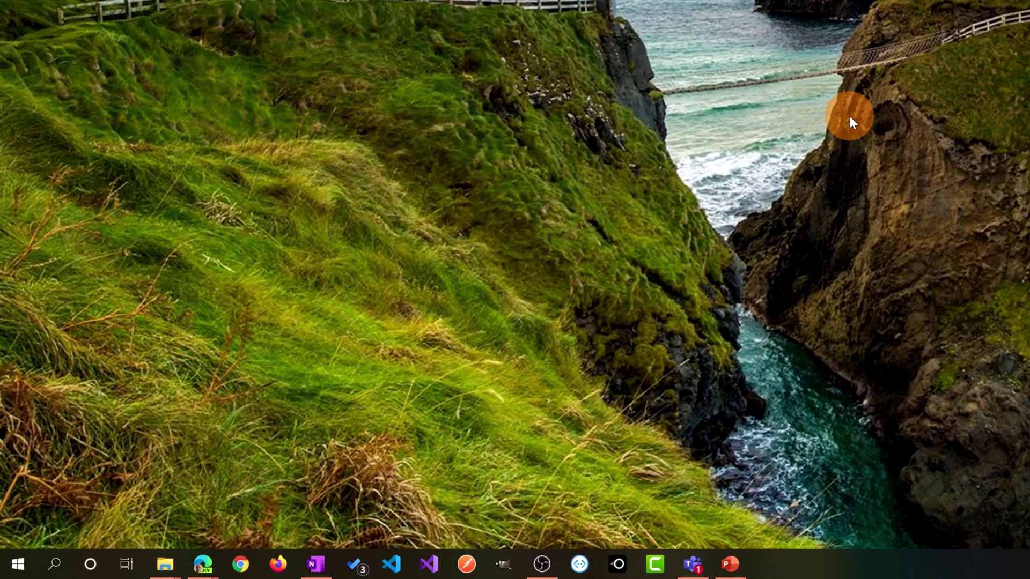
Step: Search Windows for powertoy
key(super)
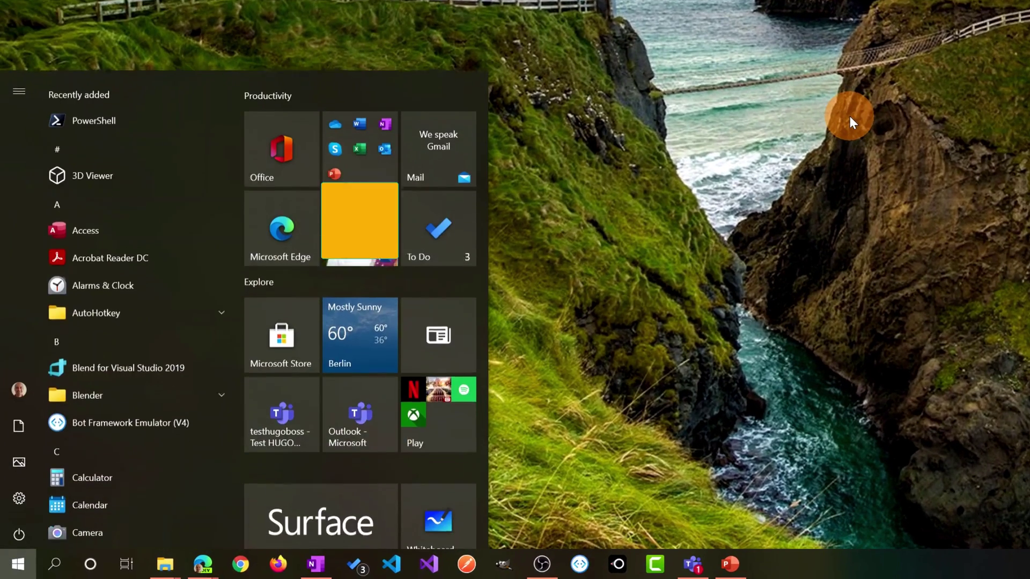
text(powert)
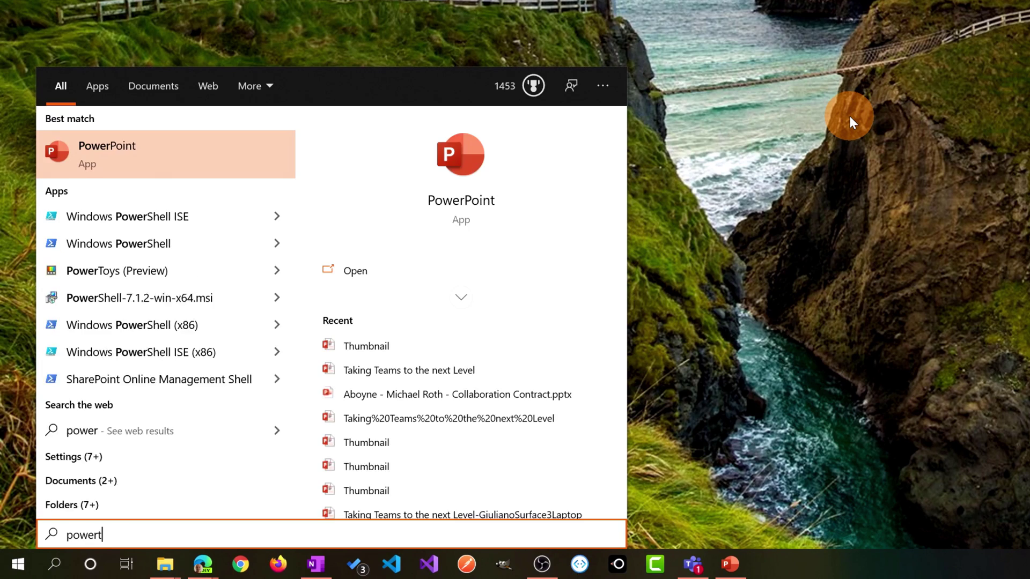
text(oy)
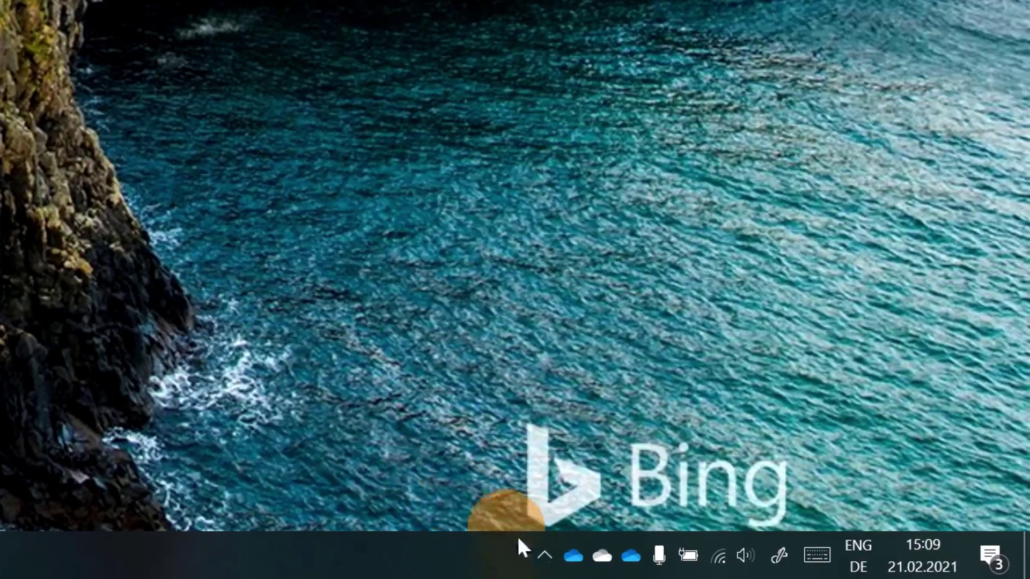
Step: Open the PowerToys settings from the hidden background apps and move the window closer to the middle of the desktop
click(537, 550)
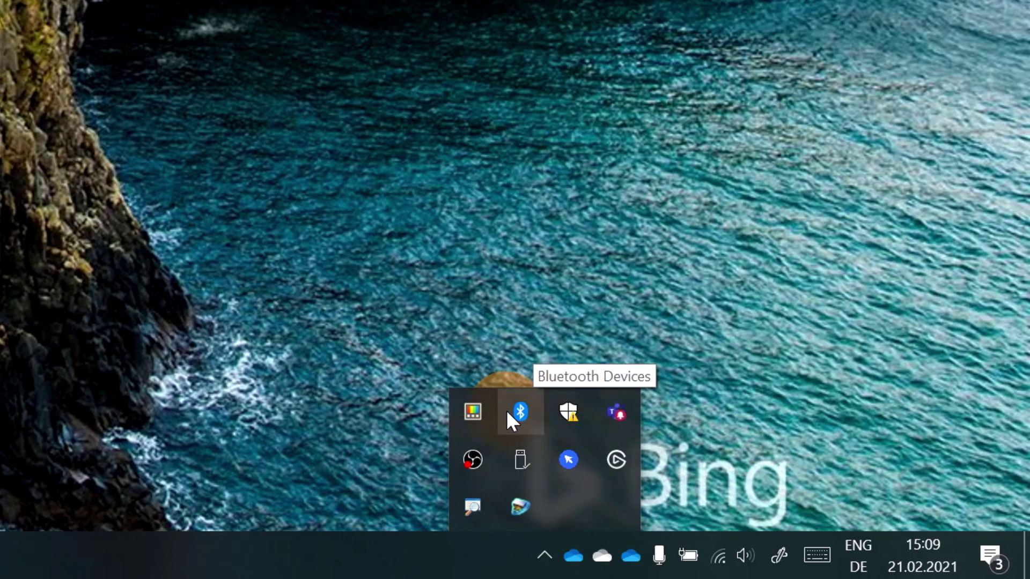
click(472, 421)
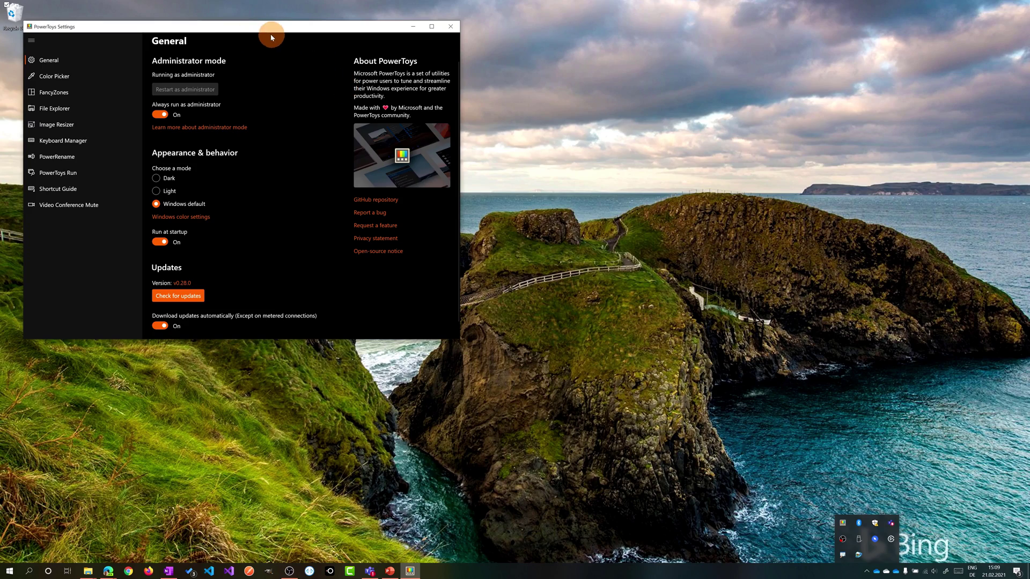
drag(270, 31, 497, 140)
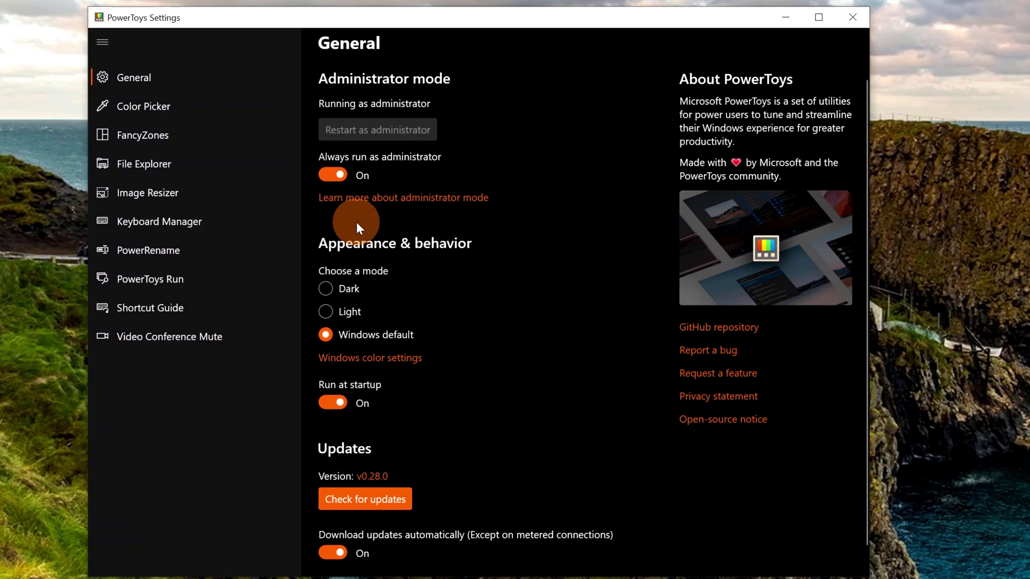
Step: Examine the Color Picker settings, including its activation options, editor color formats and available clipboard formats
click(192, 107)
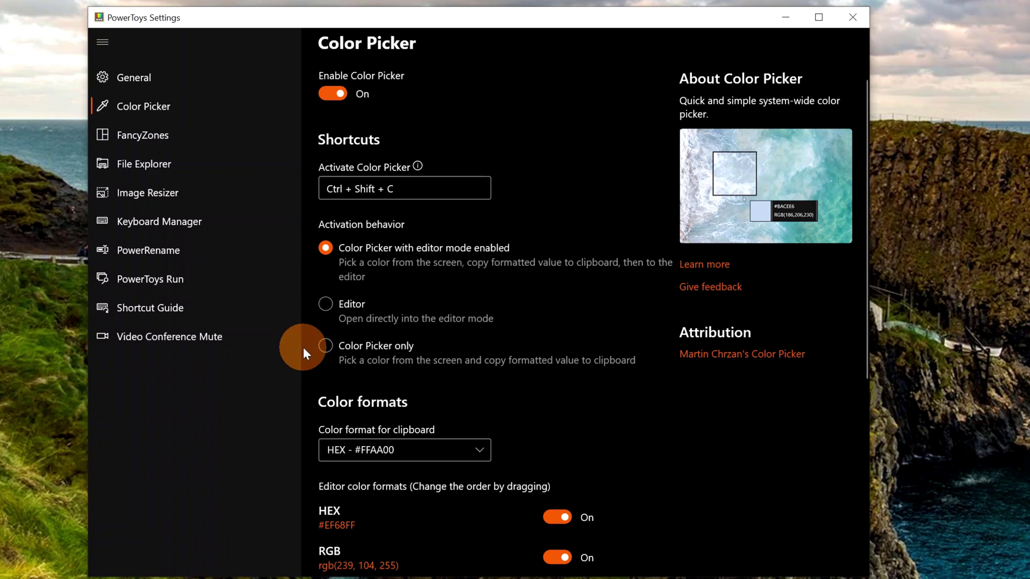
scroll(367, 398, down, 3)
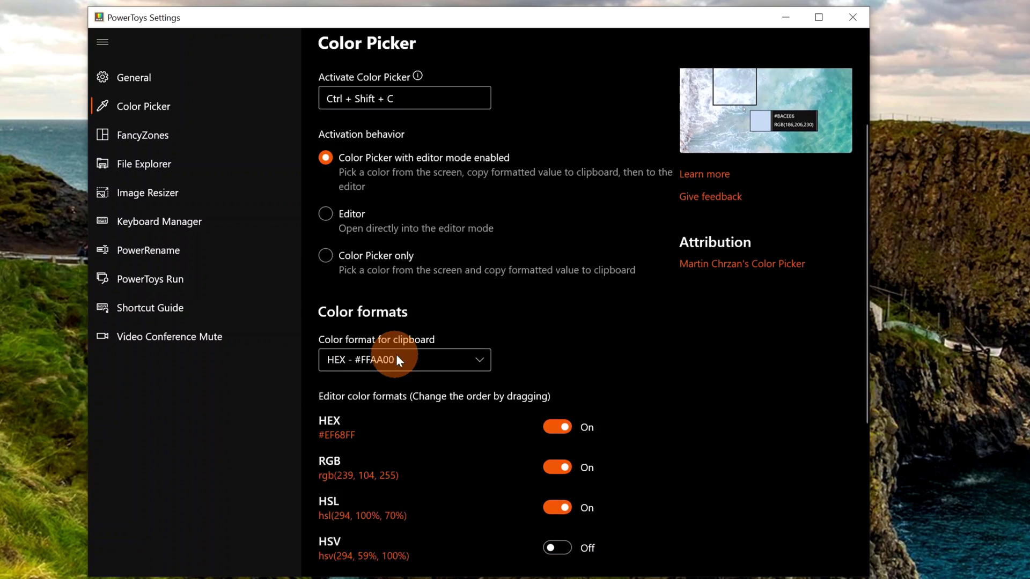
scroll(565, 247, down, 3)
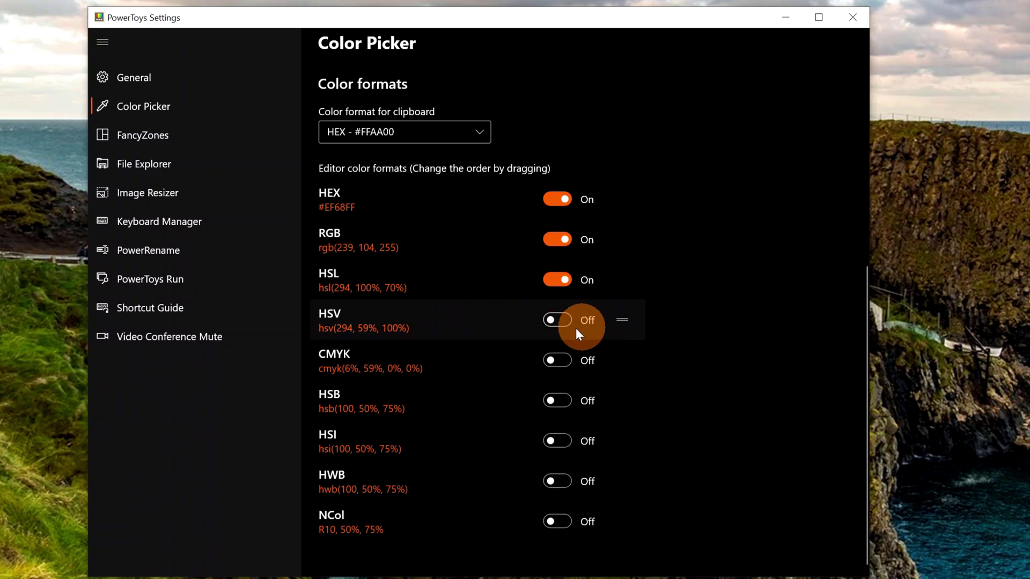
scroll(670, 174, up, 3)
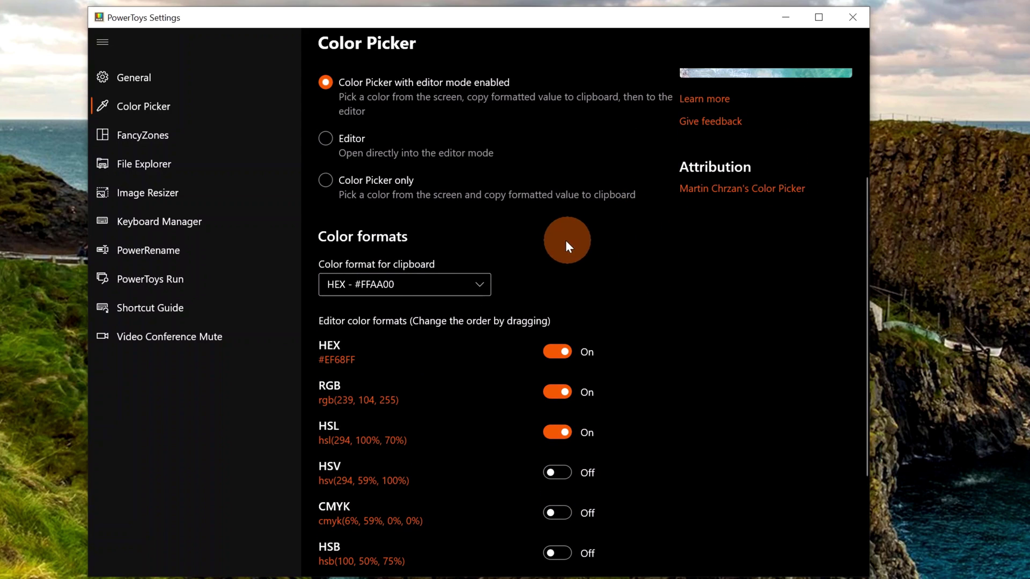
click(439, 286)
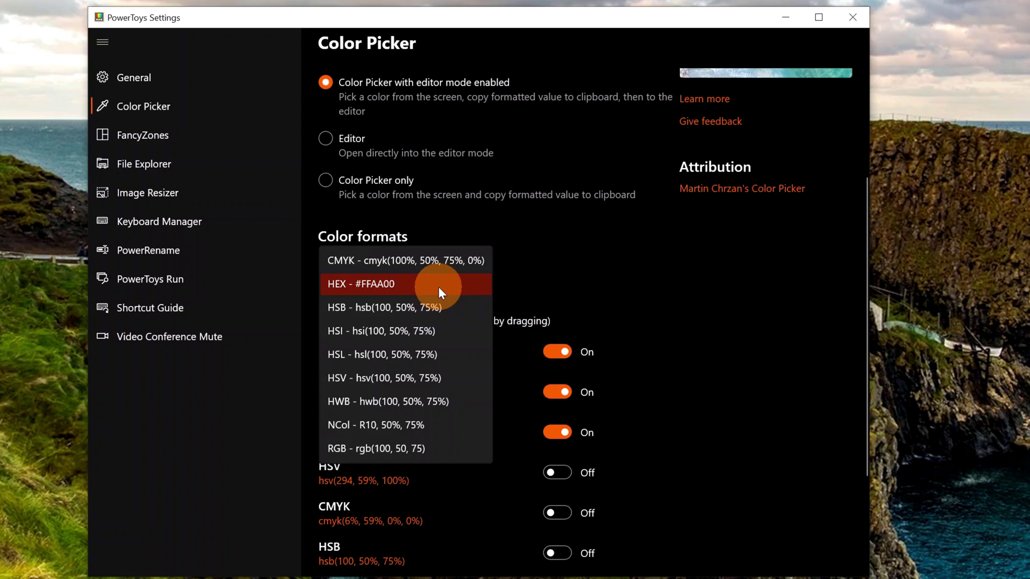
click(613, 275)
scroll(613, 275, up, 3)
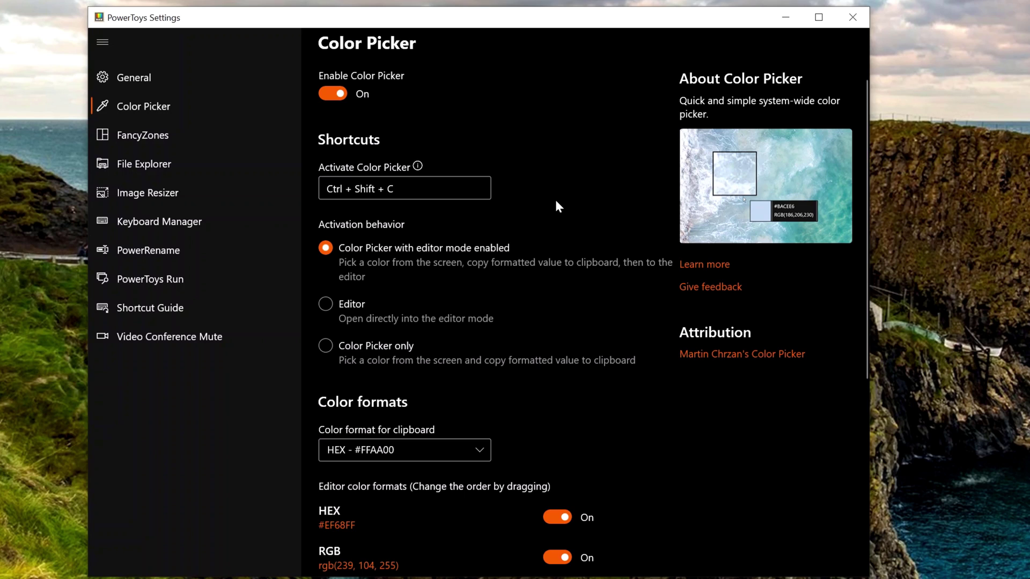
Step: Pick a dark teal from the sea in the wallpaper with Color Picker and copy its HEX value #094651
key(ctrl+shift+c)
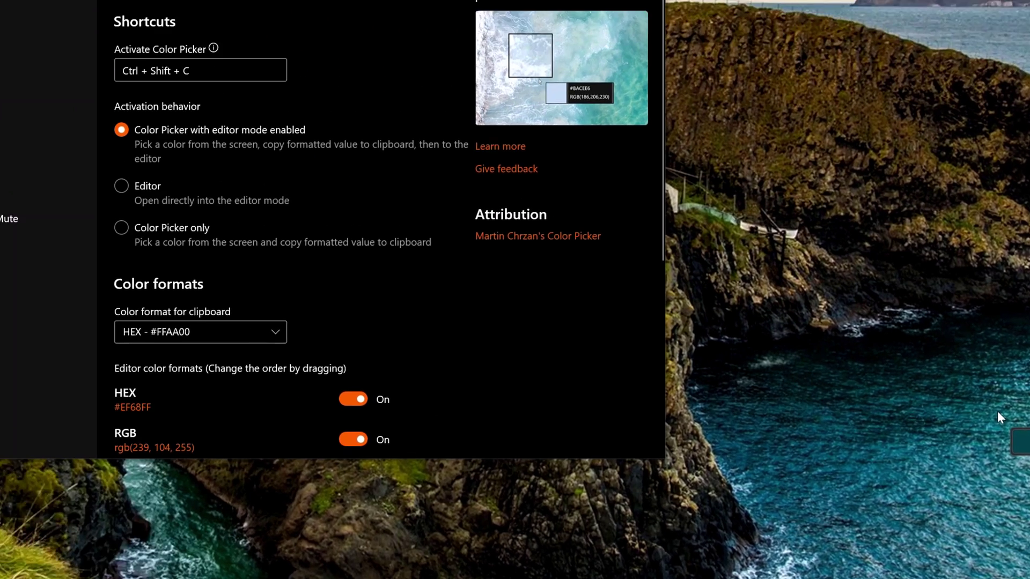
click(765, 296)
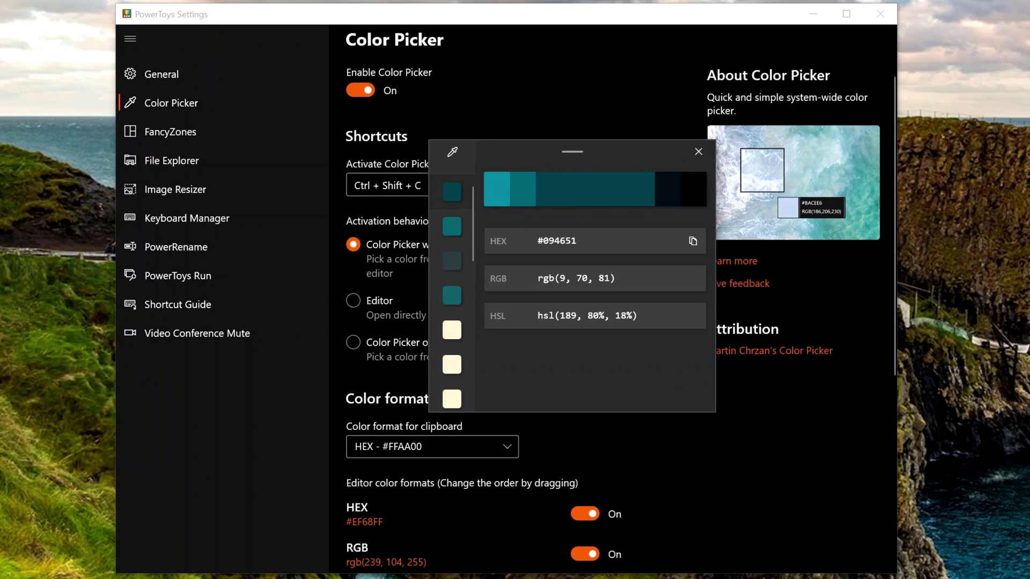
click(693, 242)
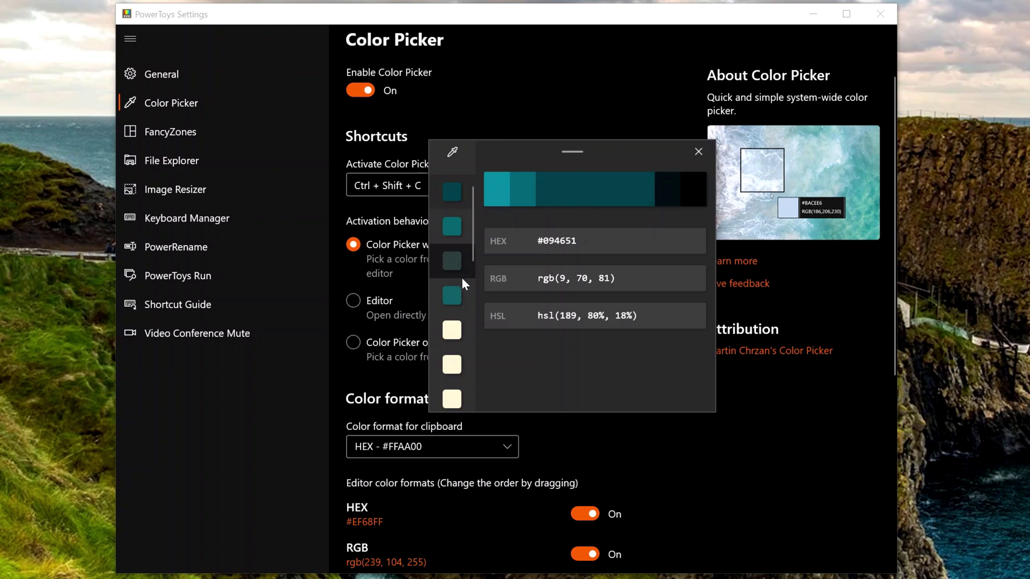
Step: Inspect the adjustment controls for the picked color, cancel without changes and close the color editor
click(599, 195)
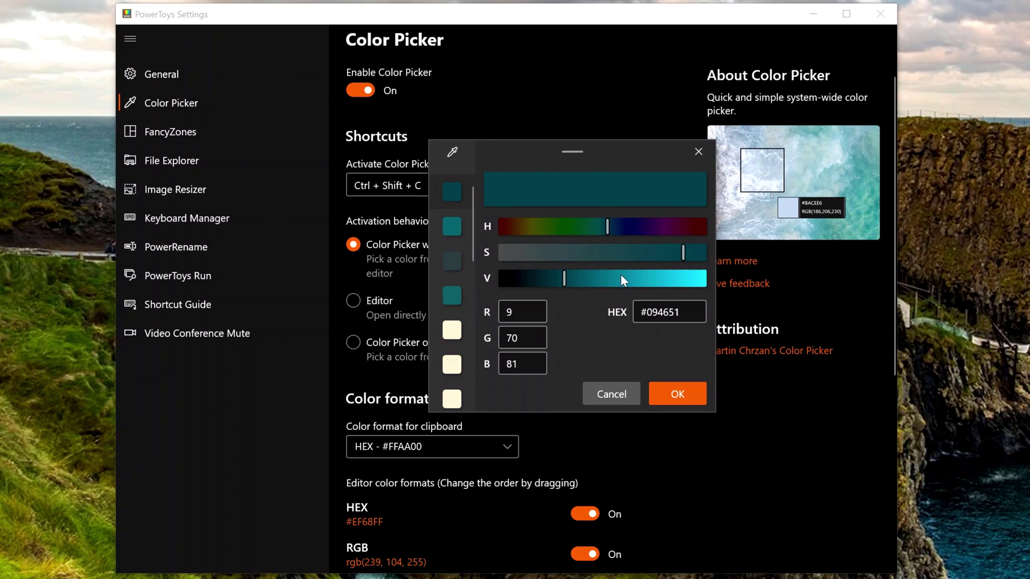
click(610, 396)
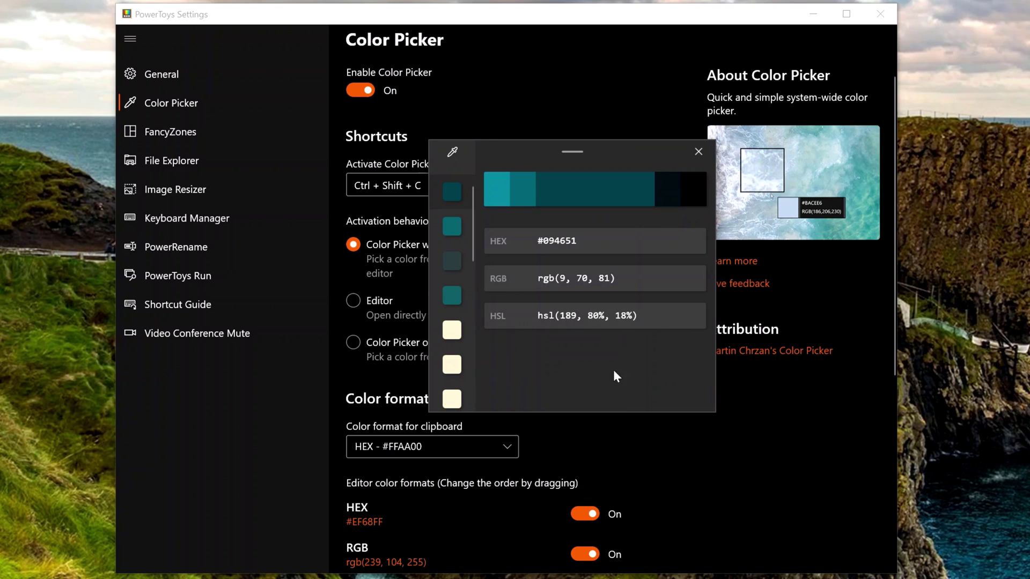
click(698, 152)
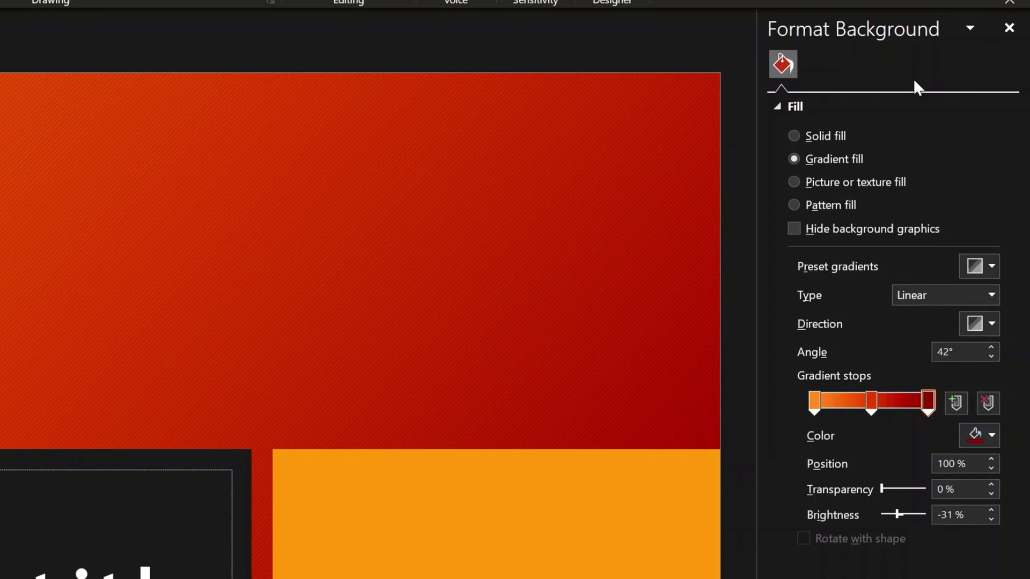
Step: In PowerPoint, give the slide background a solid fill with the custom color #094651
click(833, 134)
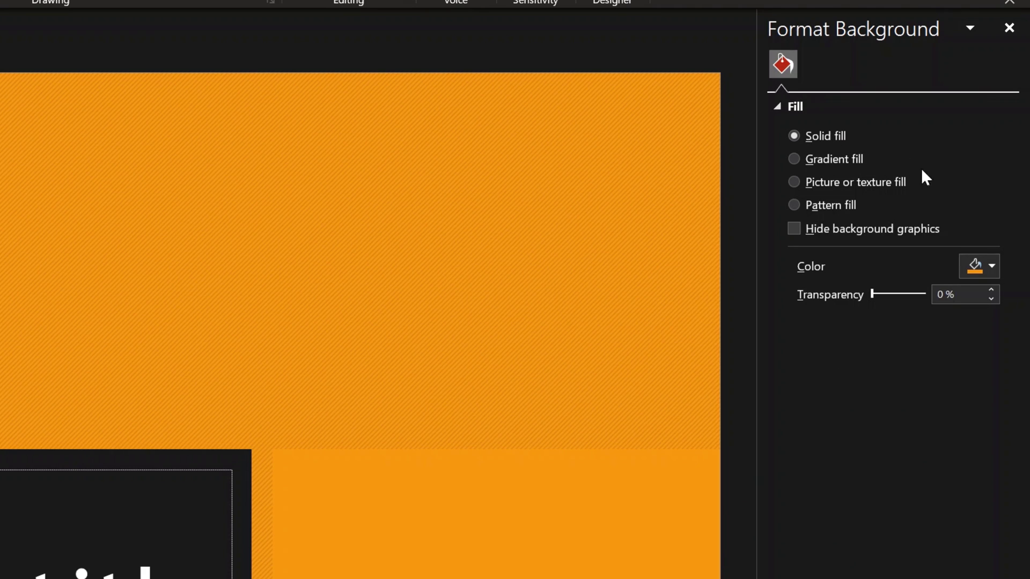
click(992, 266)
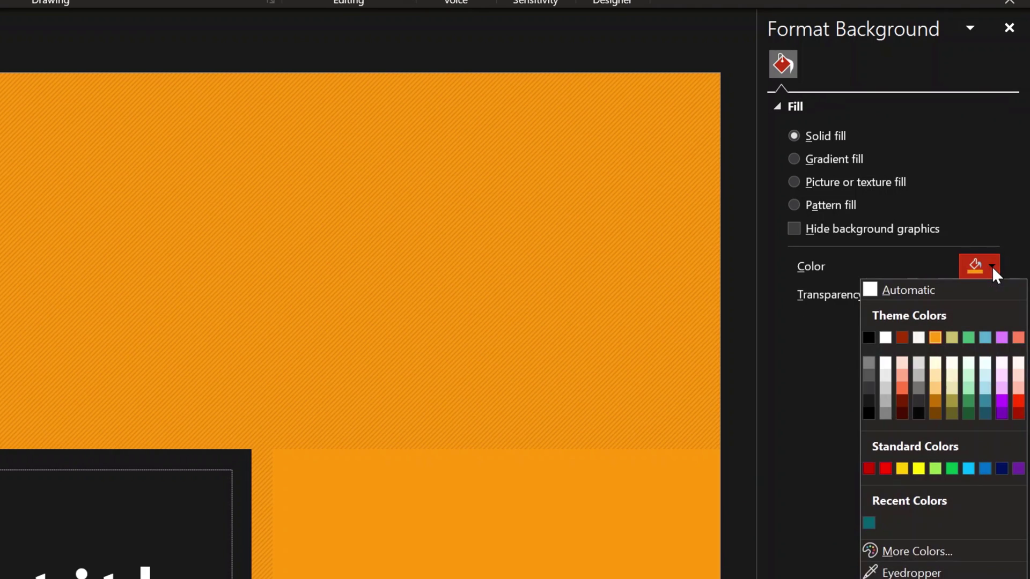
click(918, 549)
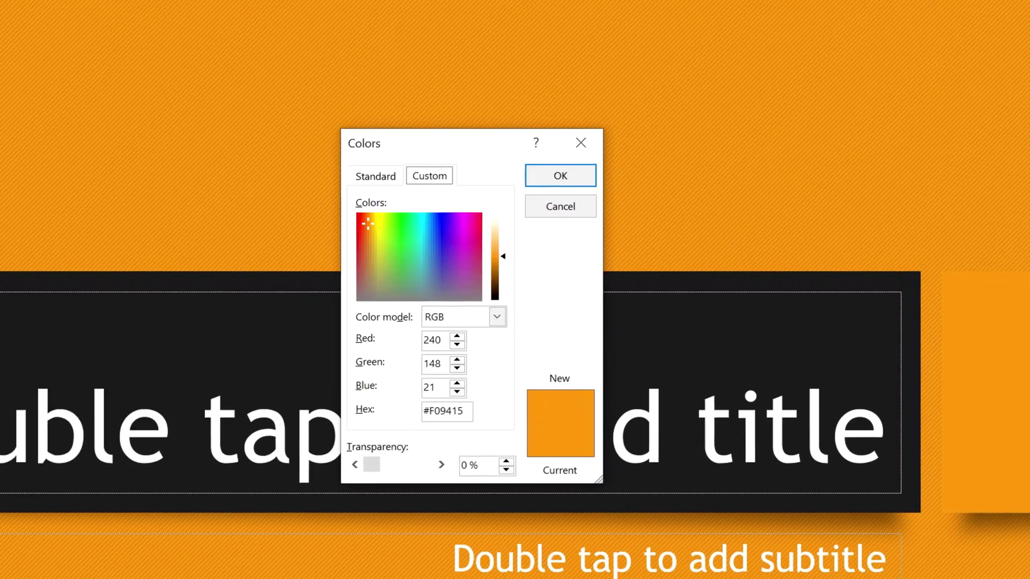
drag(504, 400, 458, 400)
key(ctrl+v)
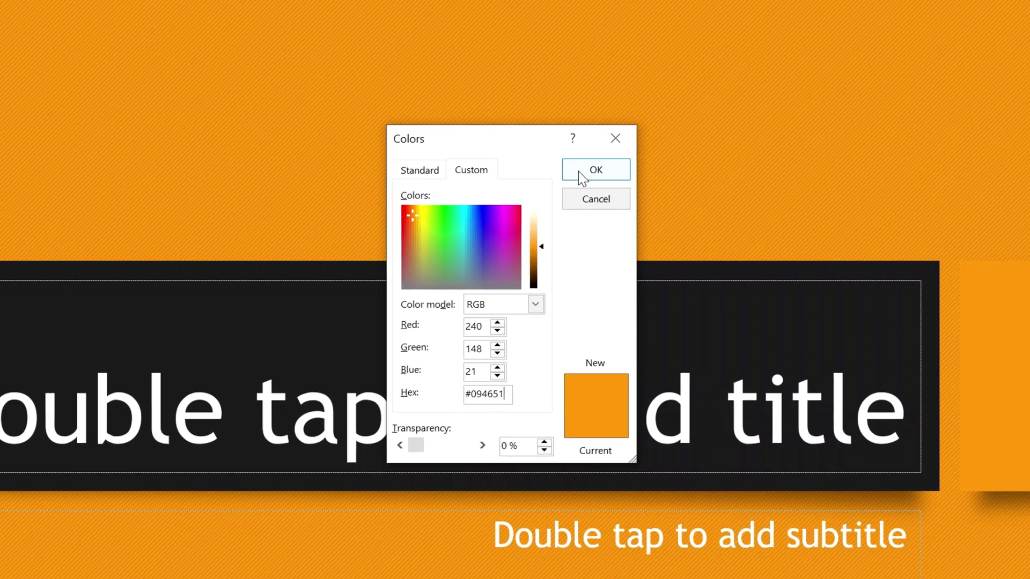
click(585, 171)
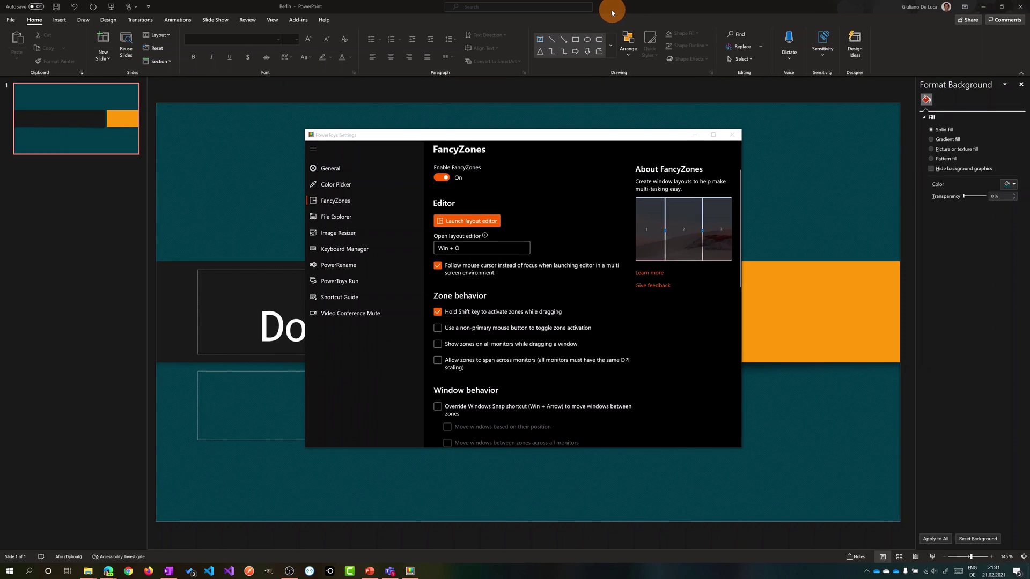
Step: Snap PowerPoint to one half of the screen and the Teams stand up meeting window to the other half
drag(611, 8, 16, 277)
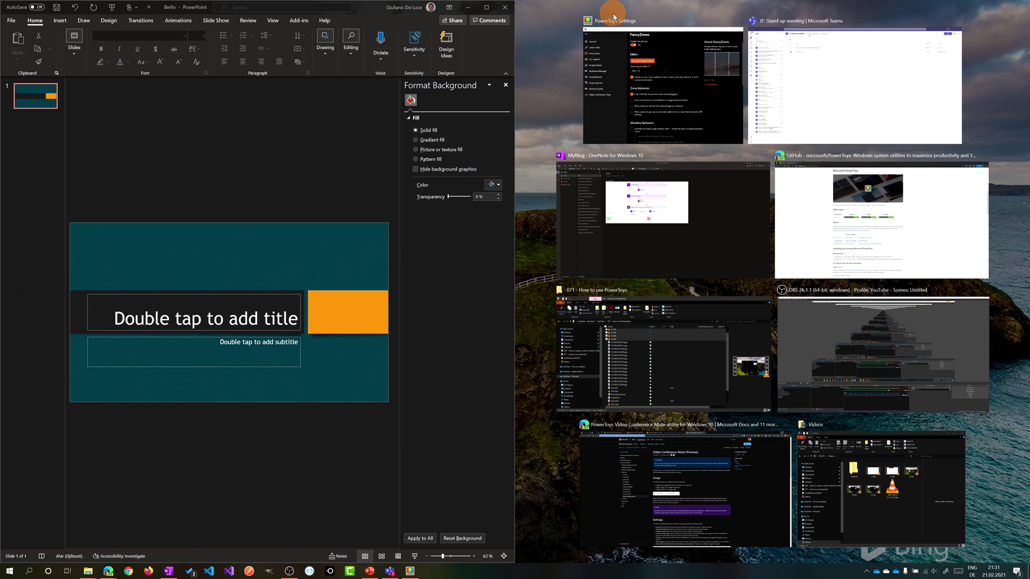
click(862, 42)
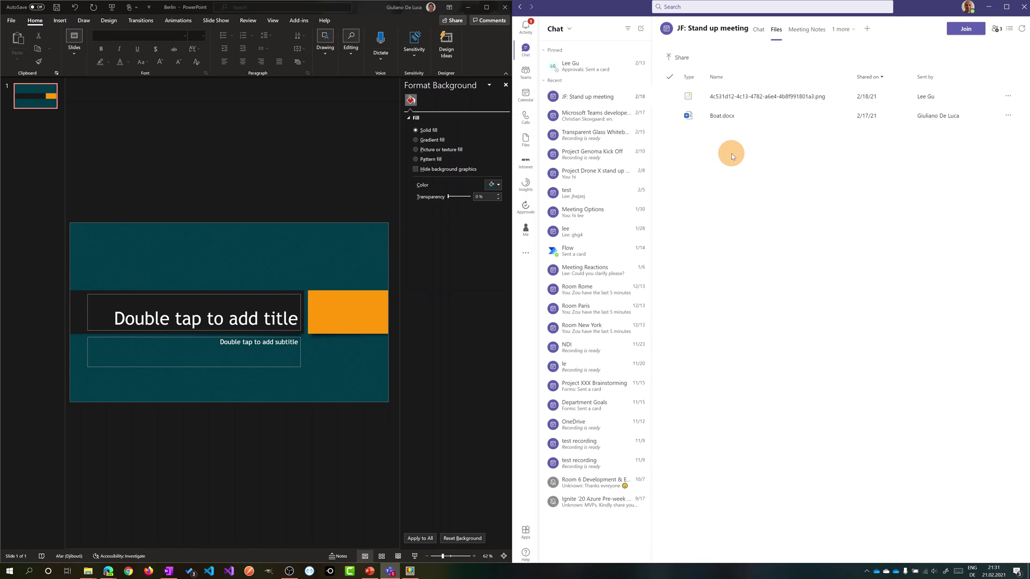
Step: From the FancyZones settings in PowerToys, start a new custom zone layout and name it "2 Columns 2 Rows"
click(411, 572)
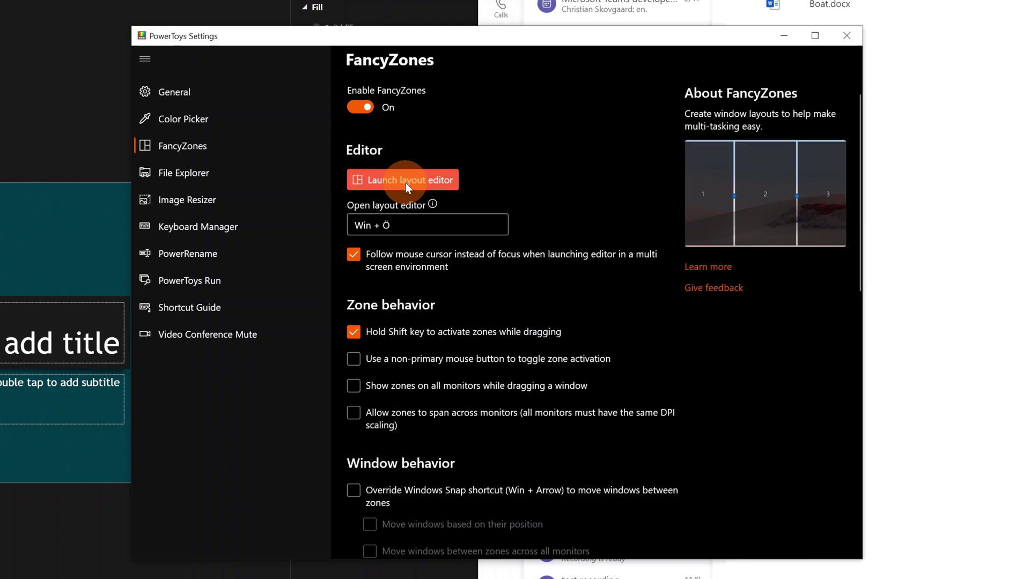
click(406, 182)
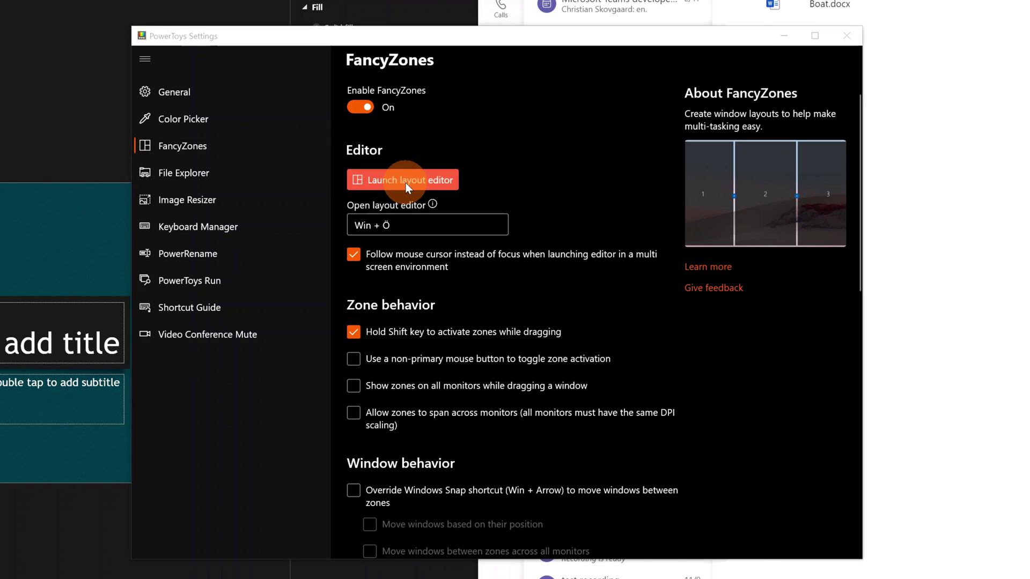
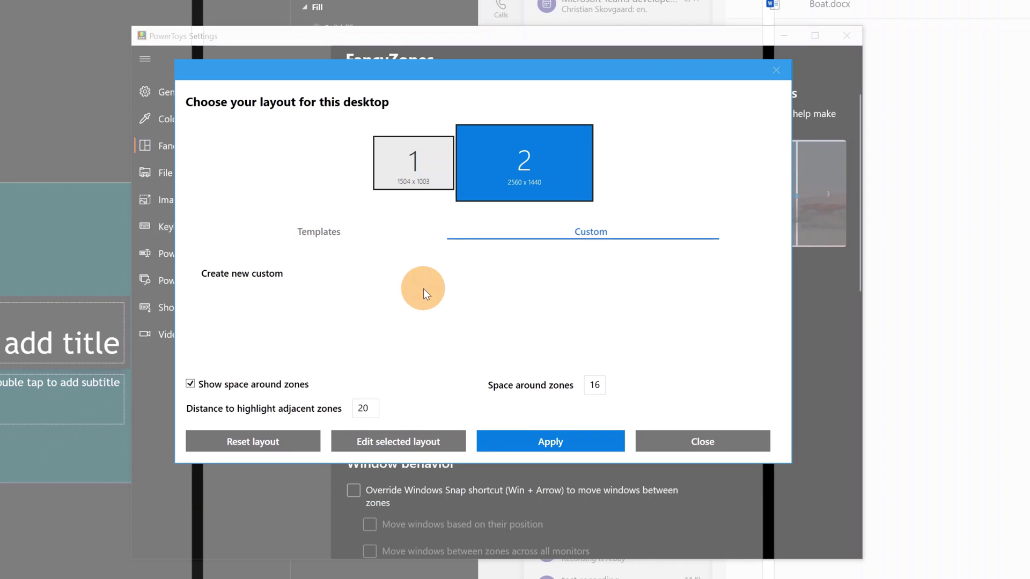
click(256, 312)
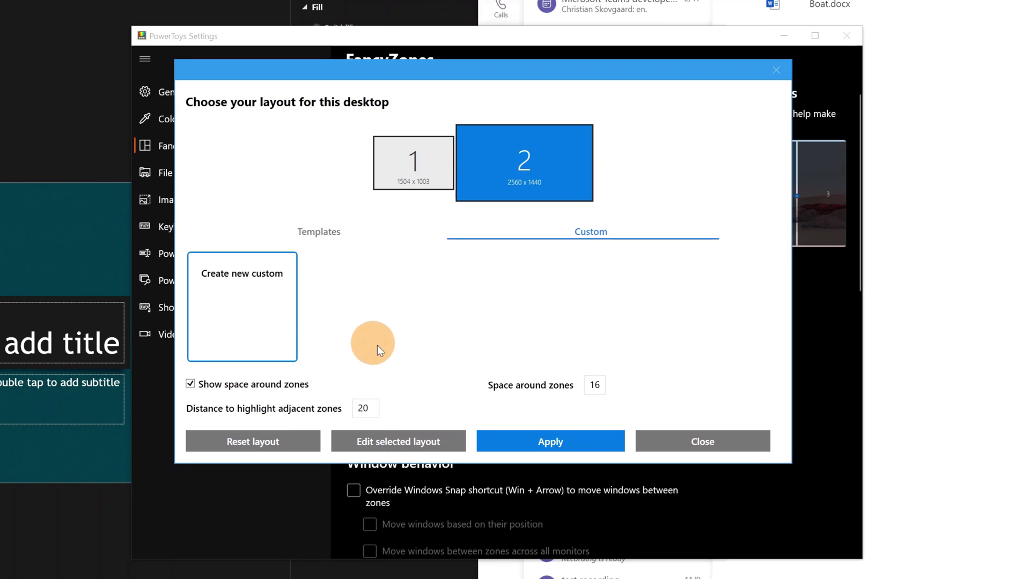
click(395, 441)
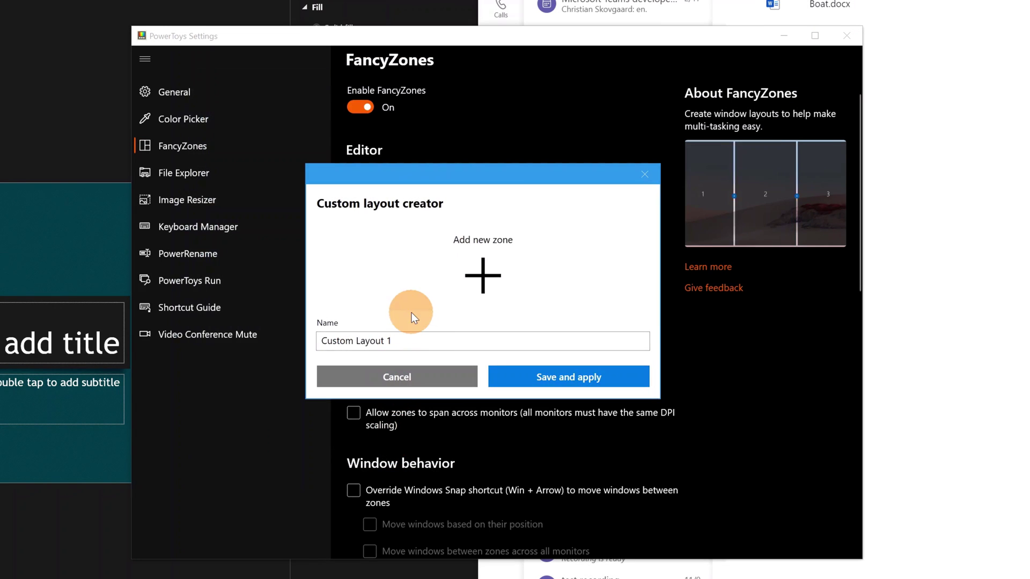
drag(417, 341, 329, 341)
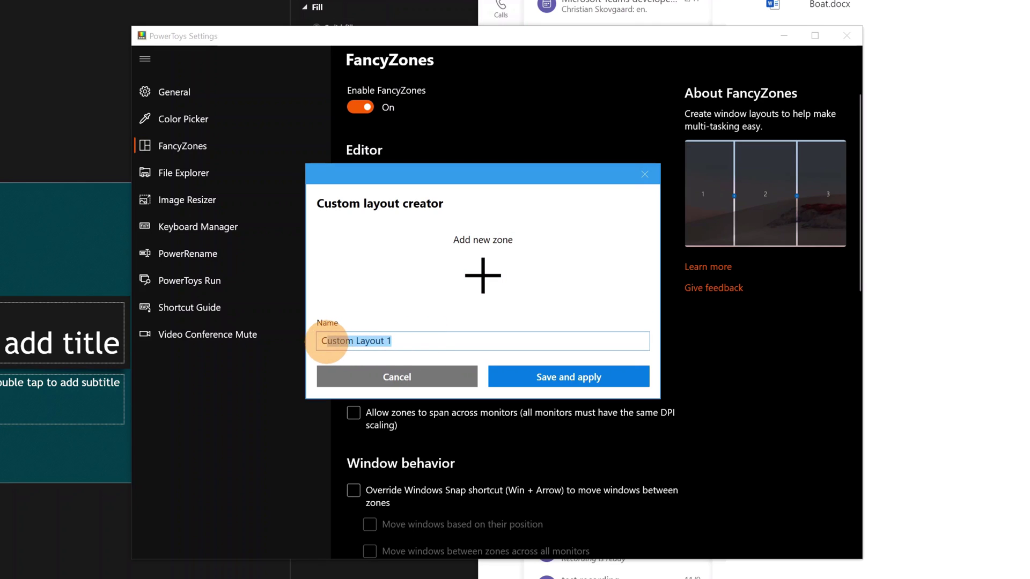
text(2)
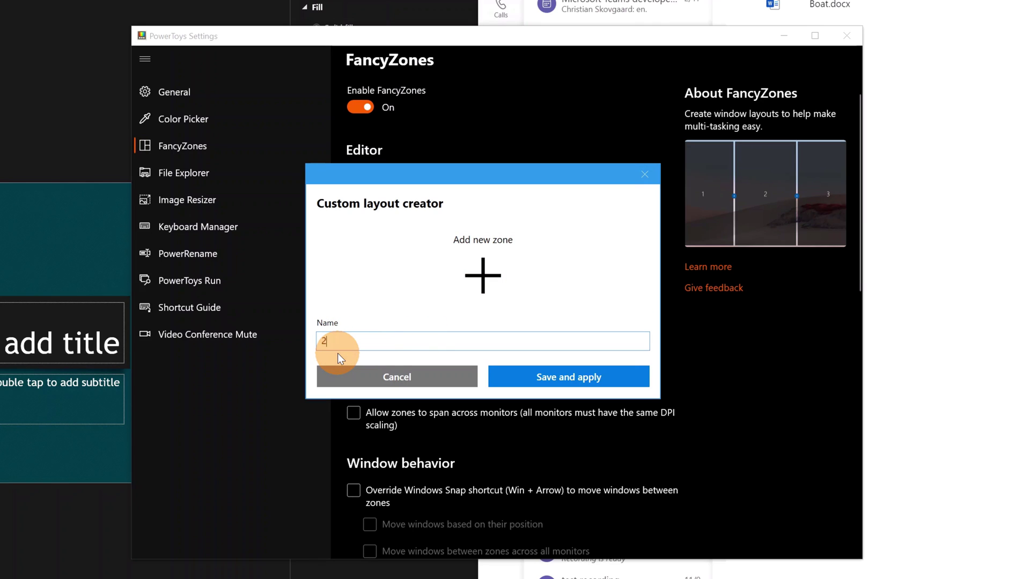
text( Columns 2 Rows)
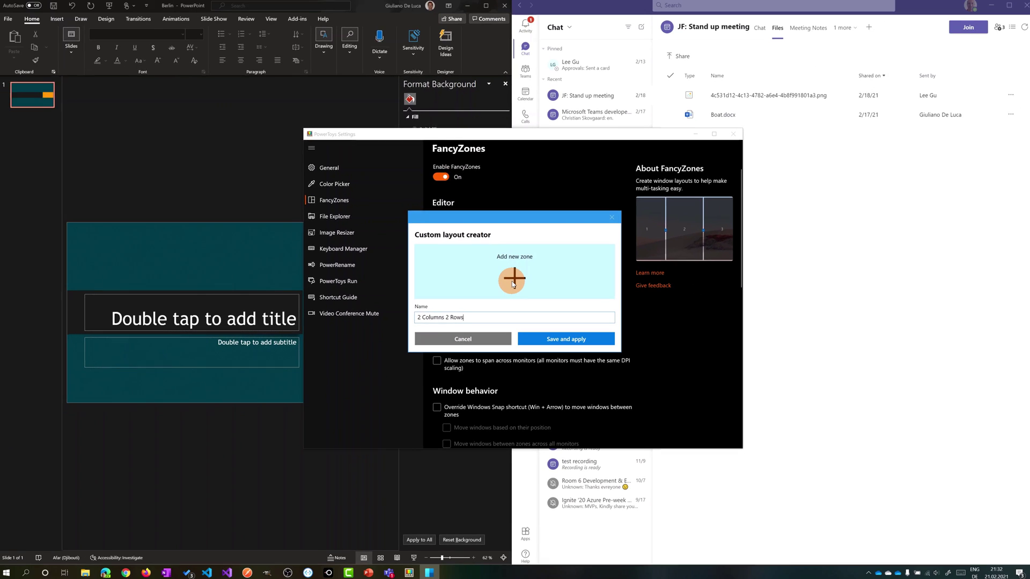
Step: Add the first zone as a full-height column along the screen's left edge, about a third of the screen wide
click(512, 283)
drag(249, 44, 202, 3)
drag(193, 225, 148, 561)
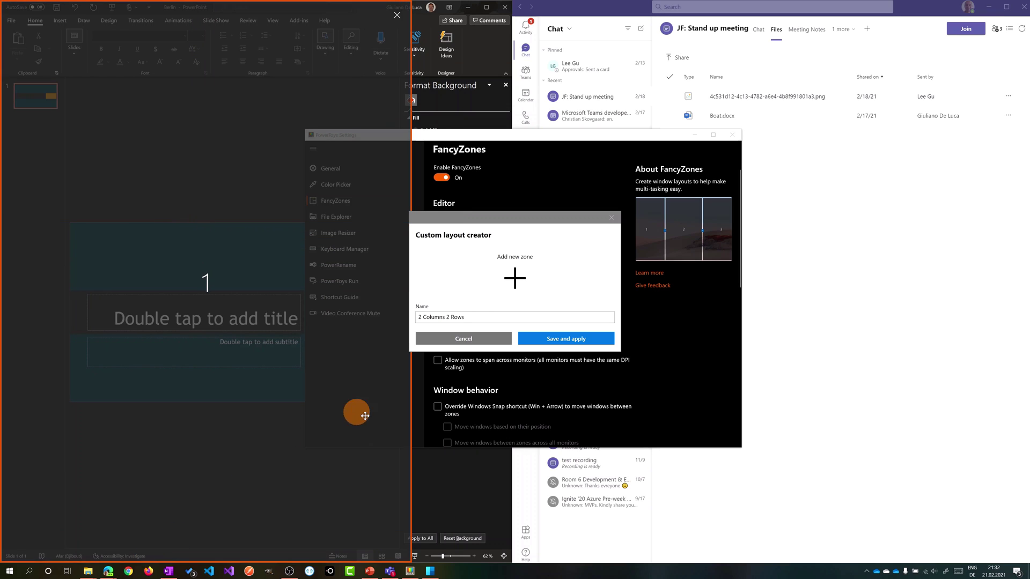
drag(413, 416, 355, 413)
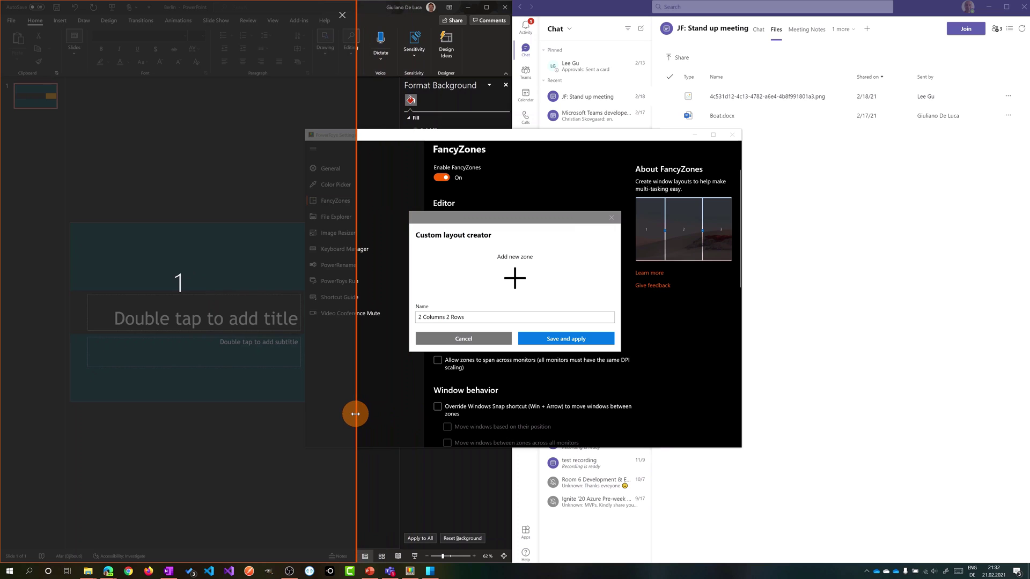
Step: Add a second zone at the top of the middle column, adjoining the first, and narrow it to about a third of the screen
click(516, 277)
drag(329, 127, 628, 69)
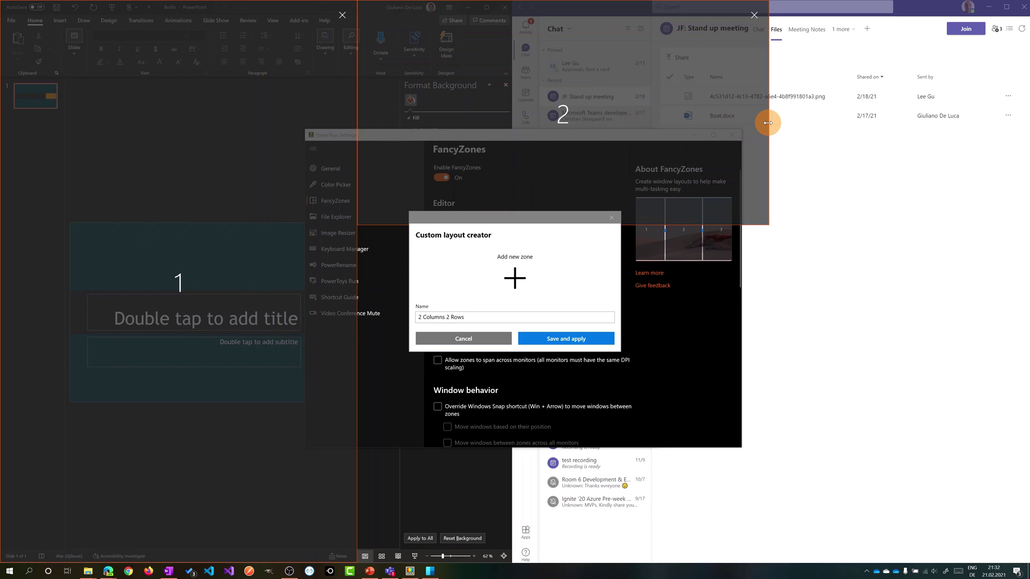
drag(765, 121, 739, 121)
Step: Add a third zone below the second, match its width, and resize both so they meet at mid-height
click(516, 276)
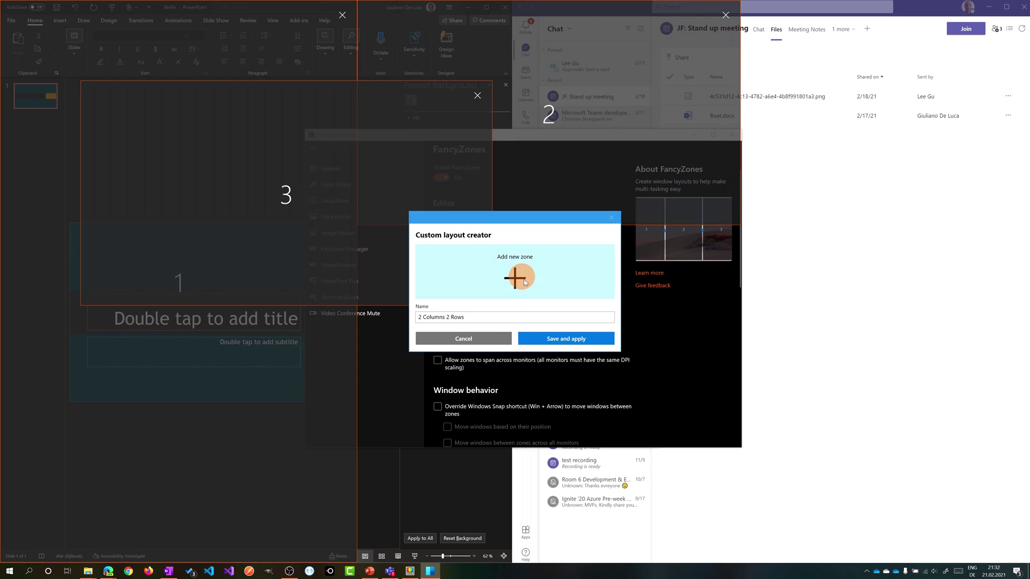
drag(333, 196, 590, 437)
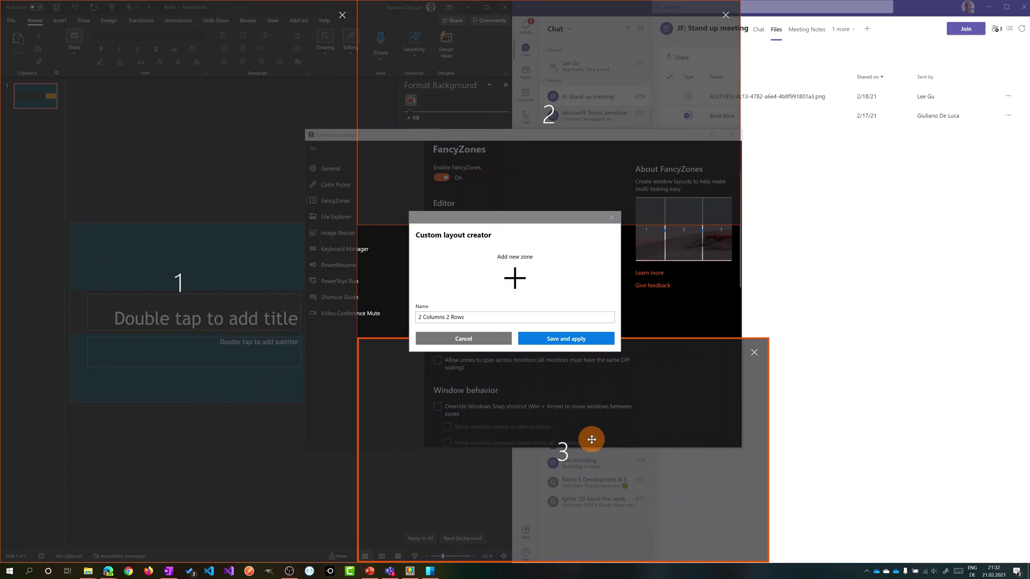
drag(675, 339, 672, 280)
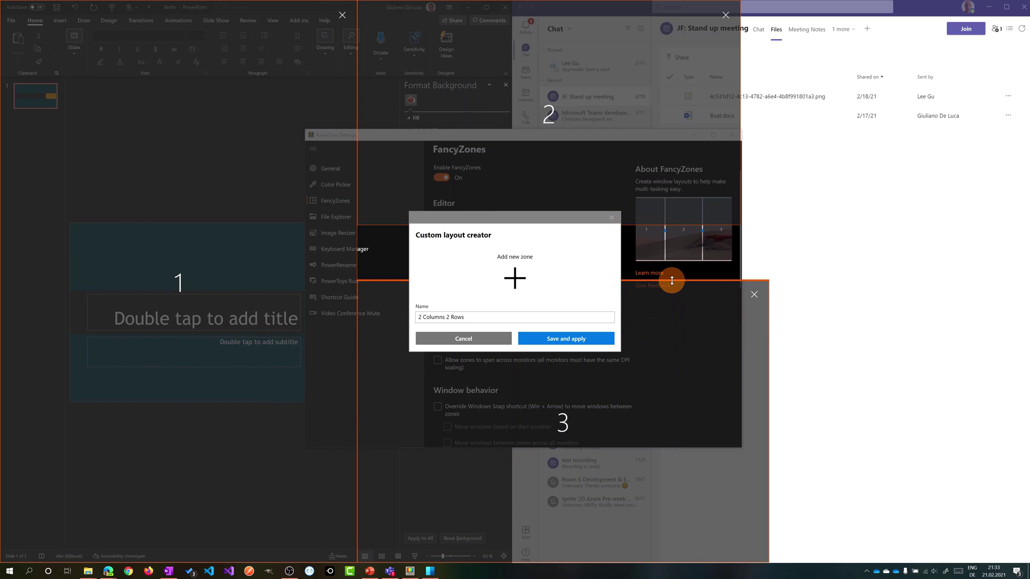
click(774, 400)
click(467, 368)
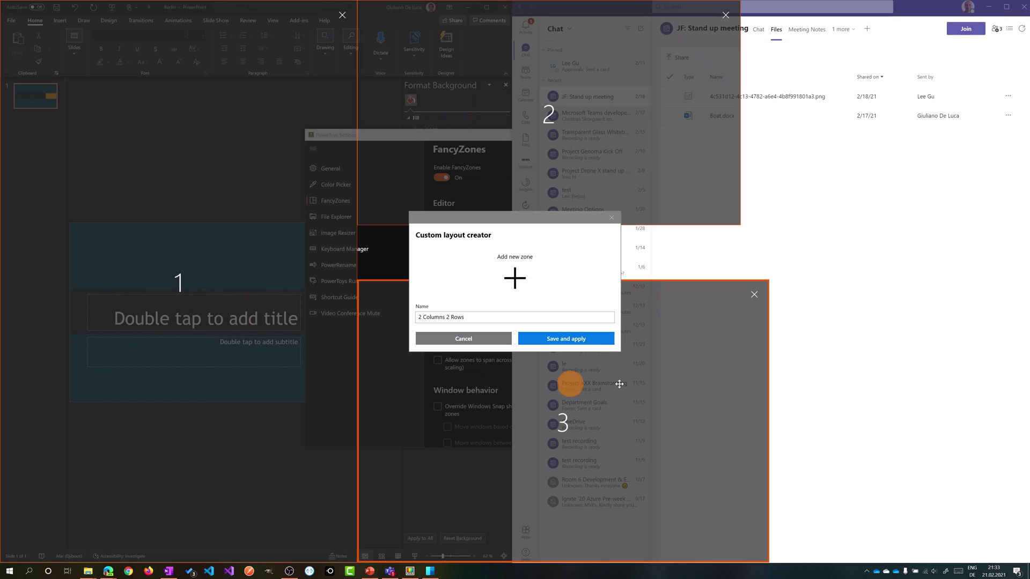
drag(770, 403, 741, 402)
drag(693, 223, 688, 278)
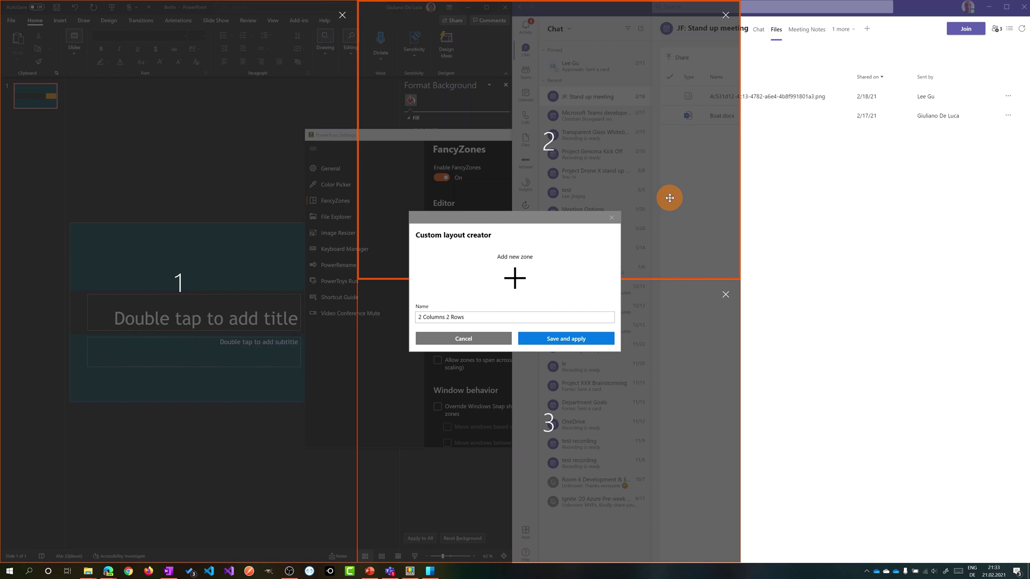
Step: Add a fourth zone filling the remaining right-hand column from the middle zones to the screen edge at full height
click(554, 295)
drag(292, 232, 919, 118)
drag(616, 101, 729, 106)
drag(905, 225, 881, 558)
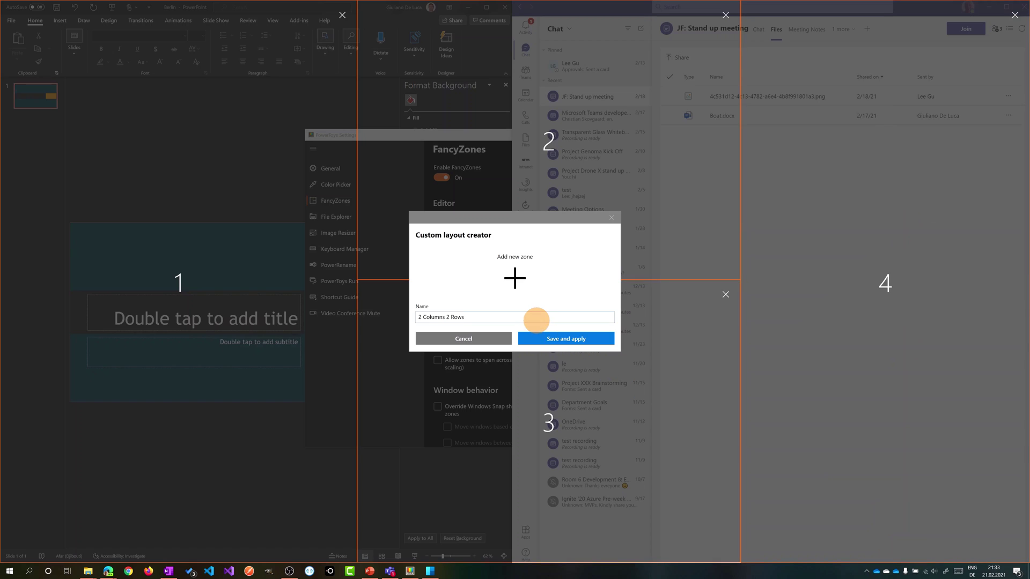
Step: Save the custom layout, apply "2 Columns 2 Rows" to monitor 2, and close the layout chooser
click(550, 339)
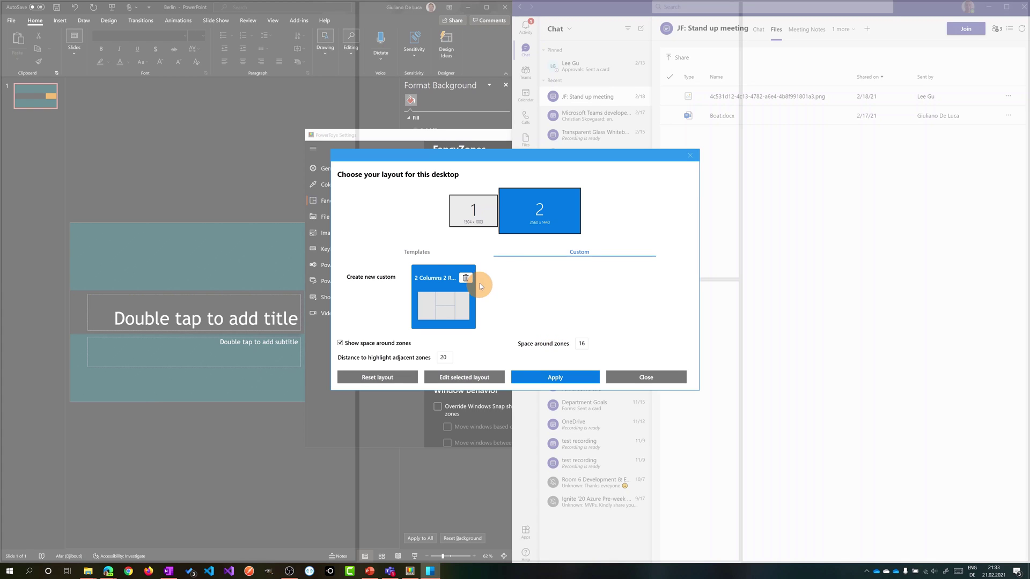
click(451, 311)
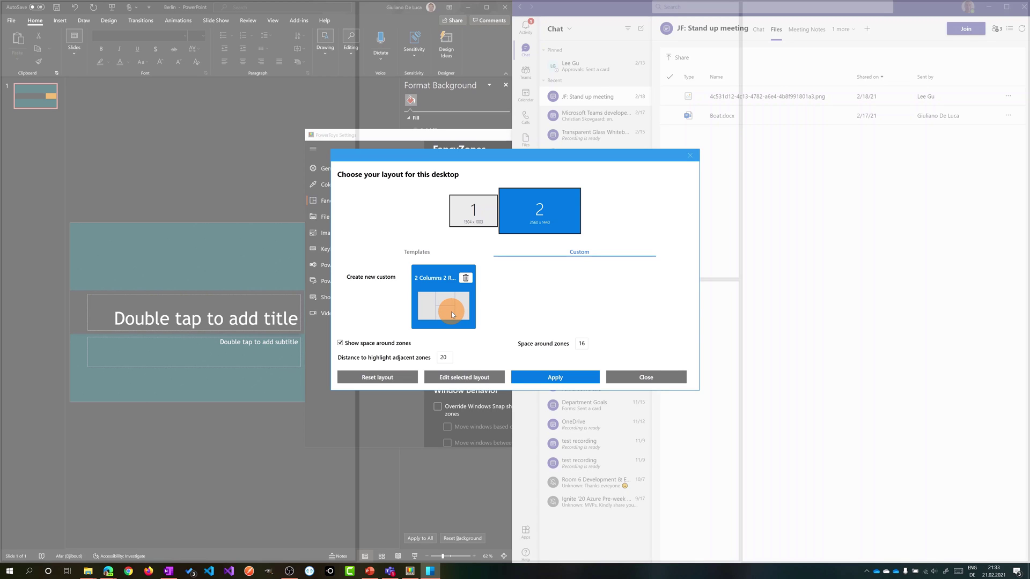
click(550, 376)
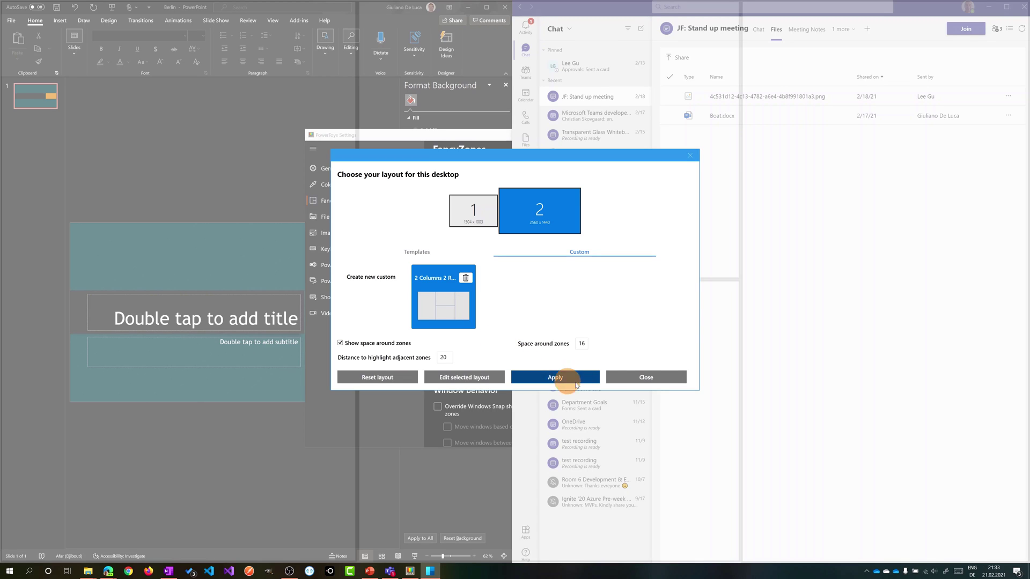
click(646, 377)
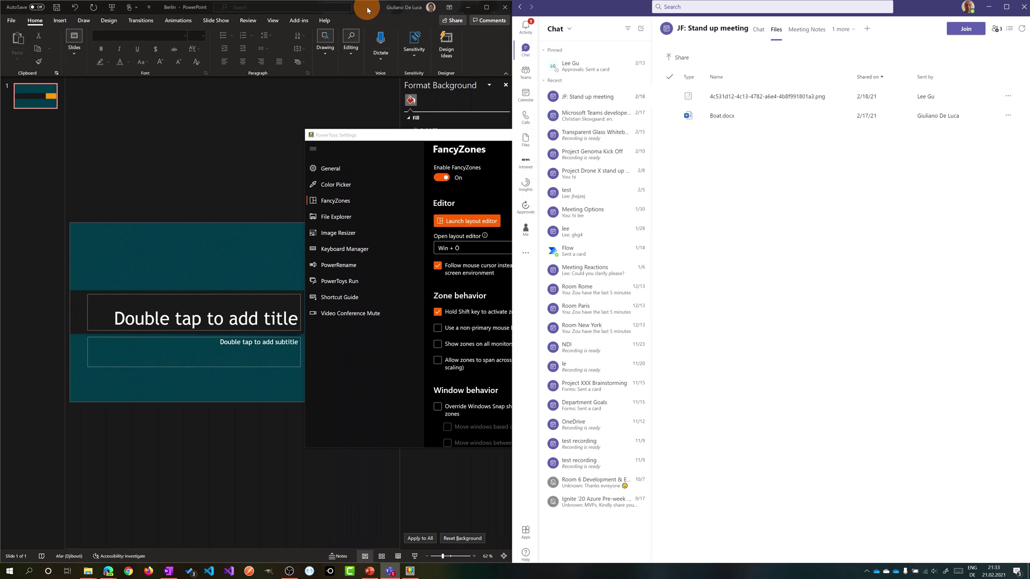
Step: Place PowerPoint in the left column zone and Teams in the upper middle zone
drag(368, 10, 453, 85)
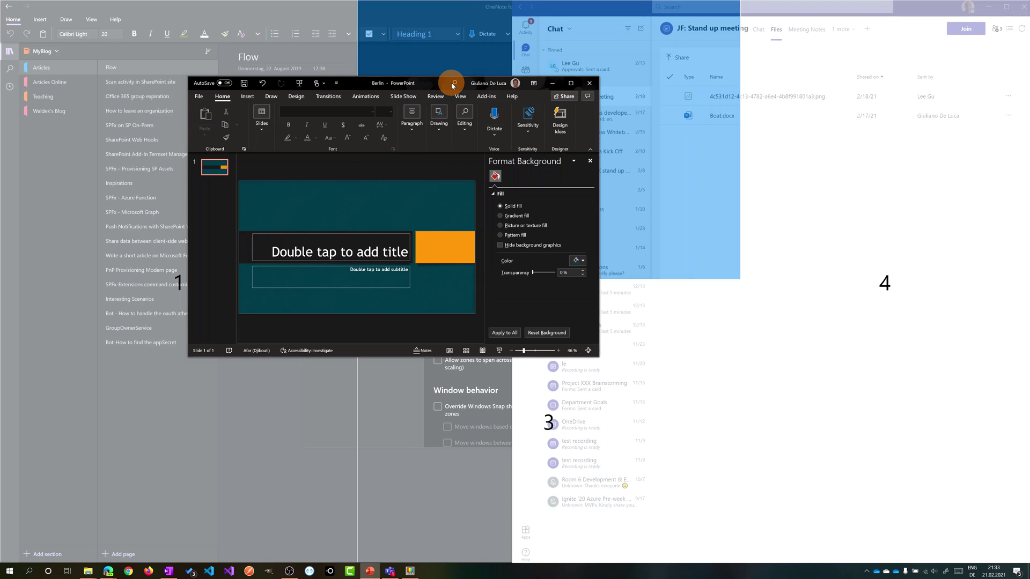
drag(452, 86, 241, 182)
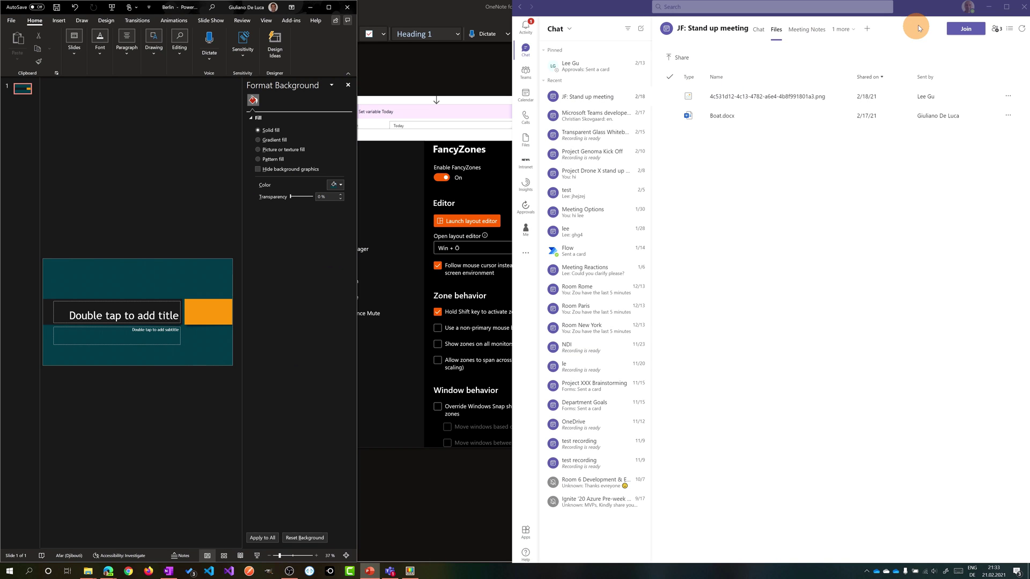
drag(960, 12, 593, 34)
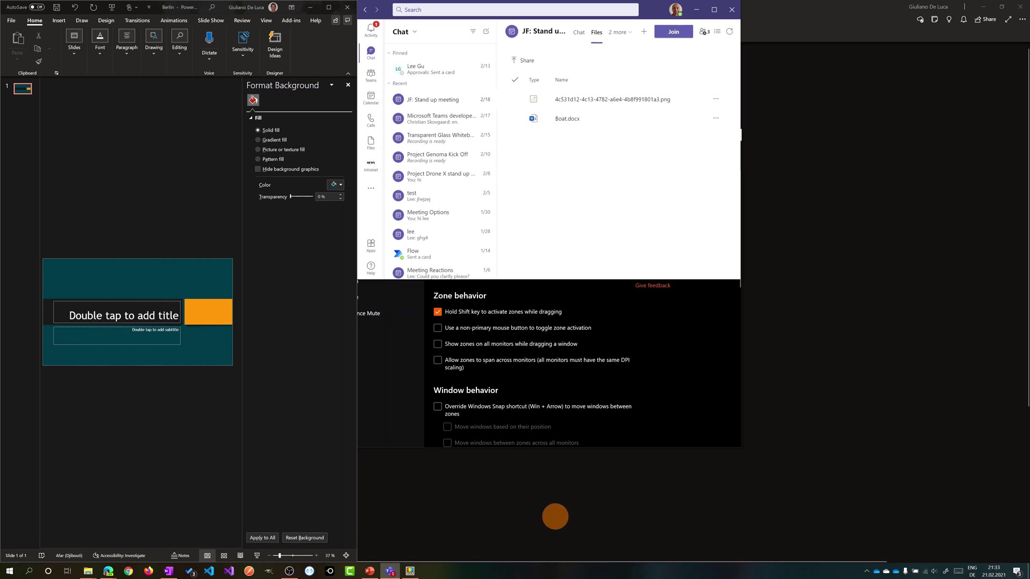
Step: Place OneNote in the lower middle zone and the browser window with the PowerToys GitHub page in the right column zone
click(168, 571)
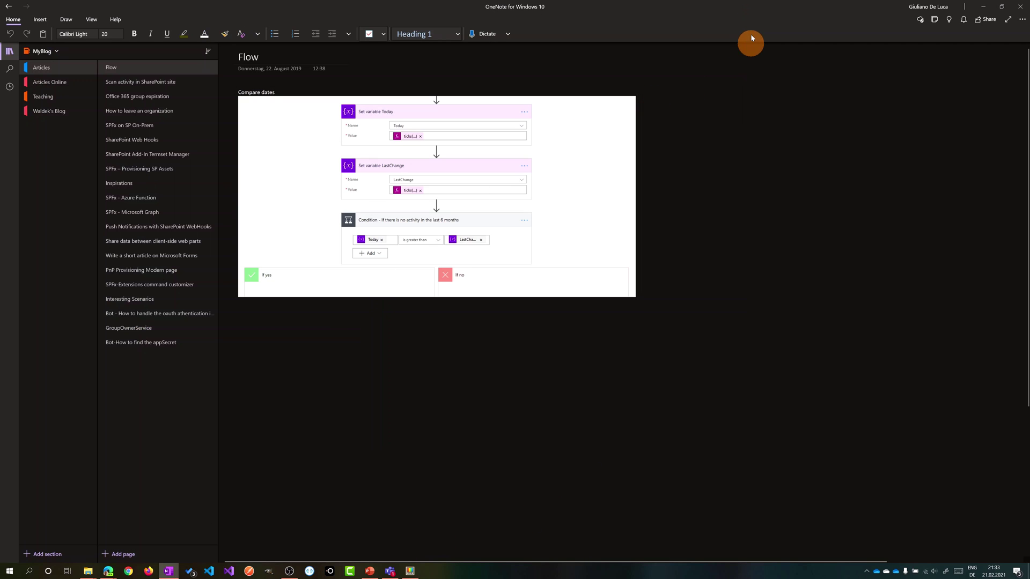
drag(681, 6, 515, 370)
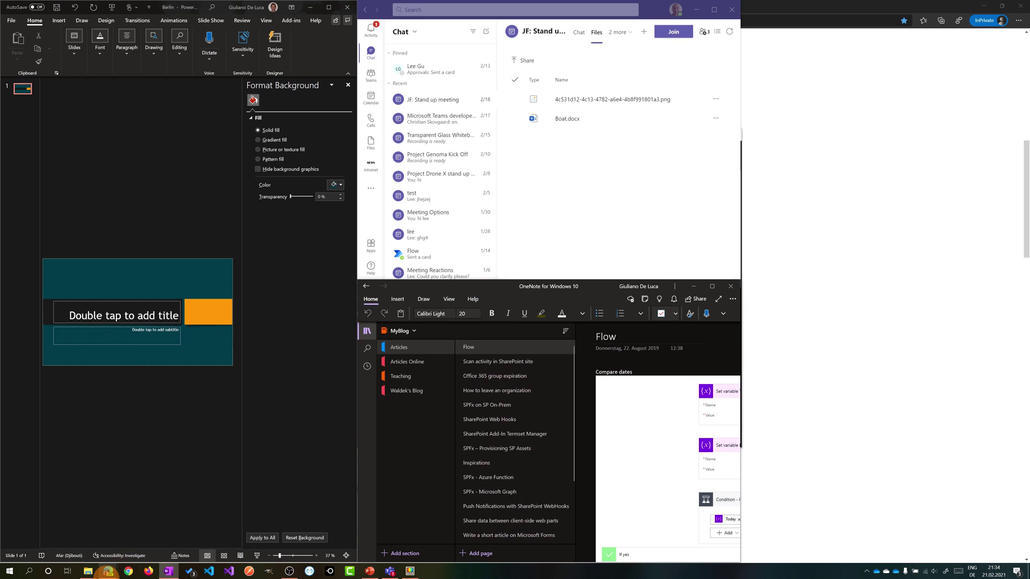
mouse_move(109, 571)
click(132, 548)
drag(425, 11, 904, 177)
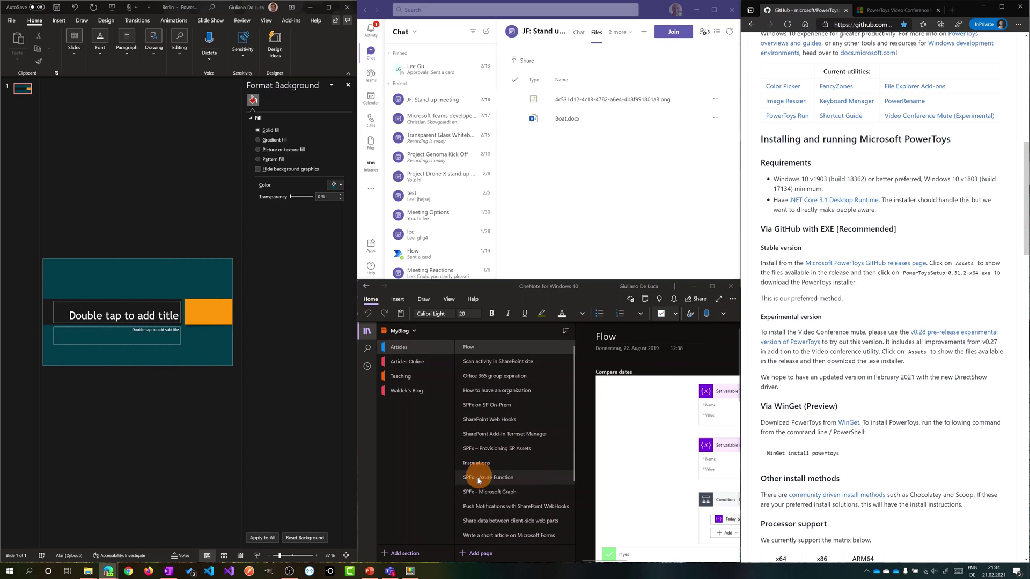
Step: Return to PowerToys Settings and examine the FancyZones options for zone behavior and window behavior
mouse_move(414, 577)
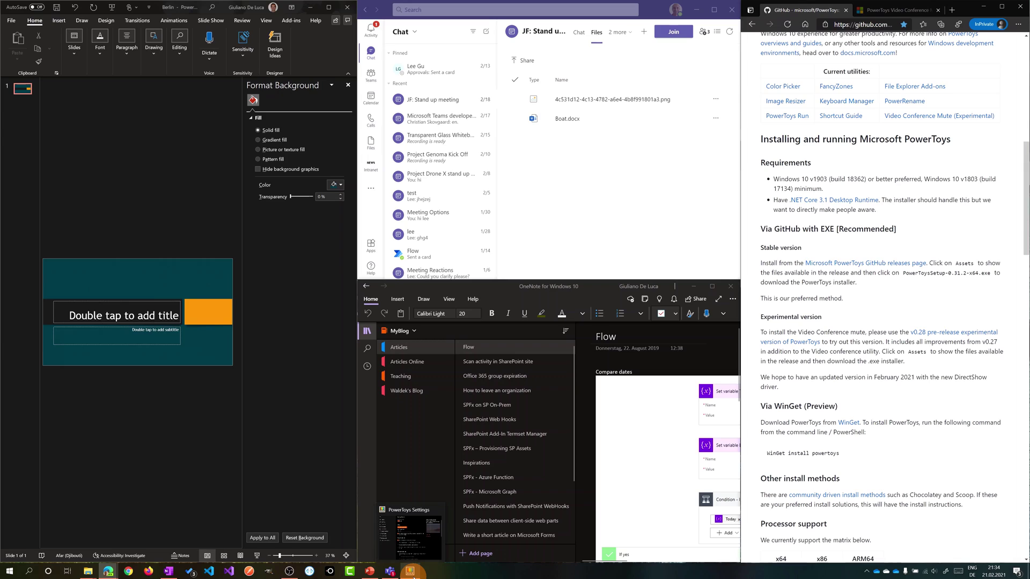
click(414, 577)
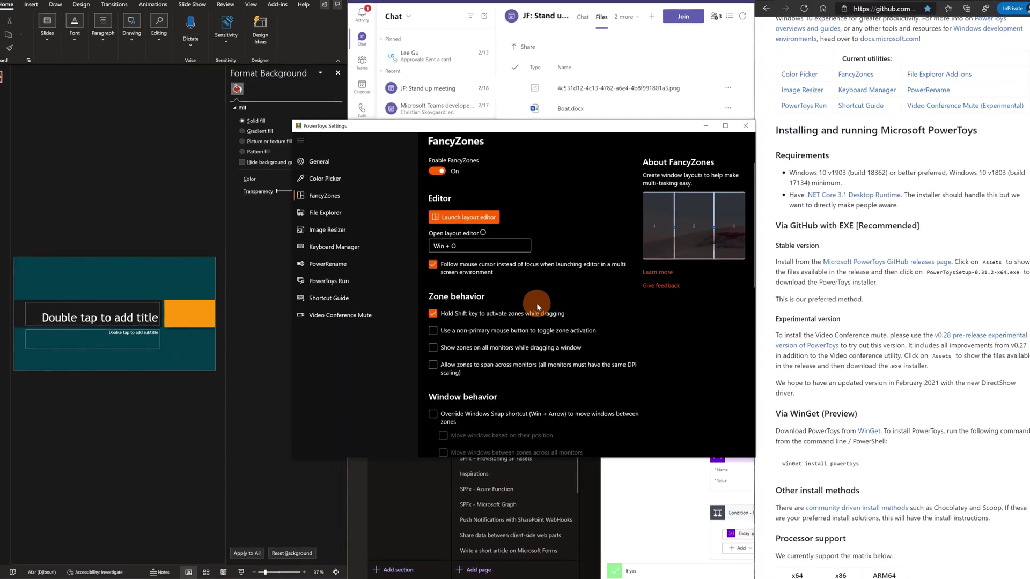
scroll(526, 297, down, 3)
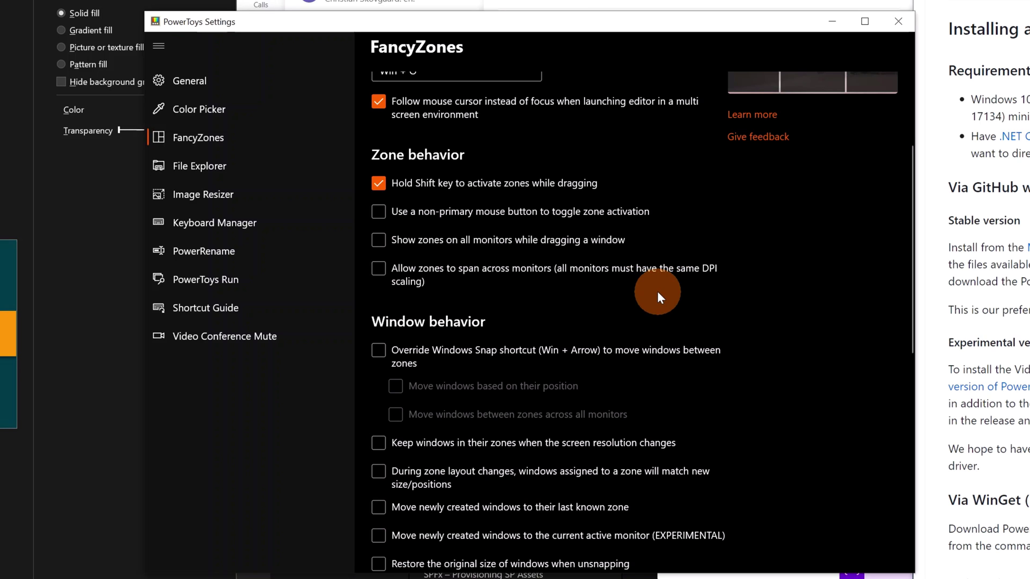
scroll(598, 289, down, 3)
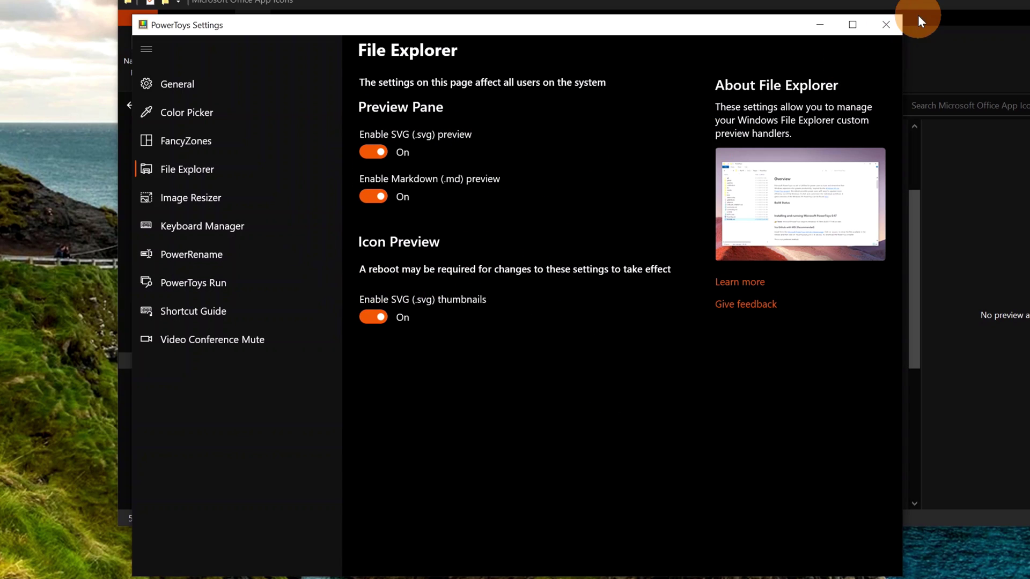
Step: Switch to the Microsoft Office App Icons folder and preview icons8-microsoft-edge.svg
click(931, 7)
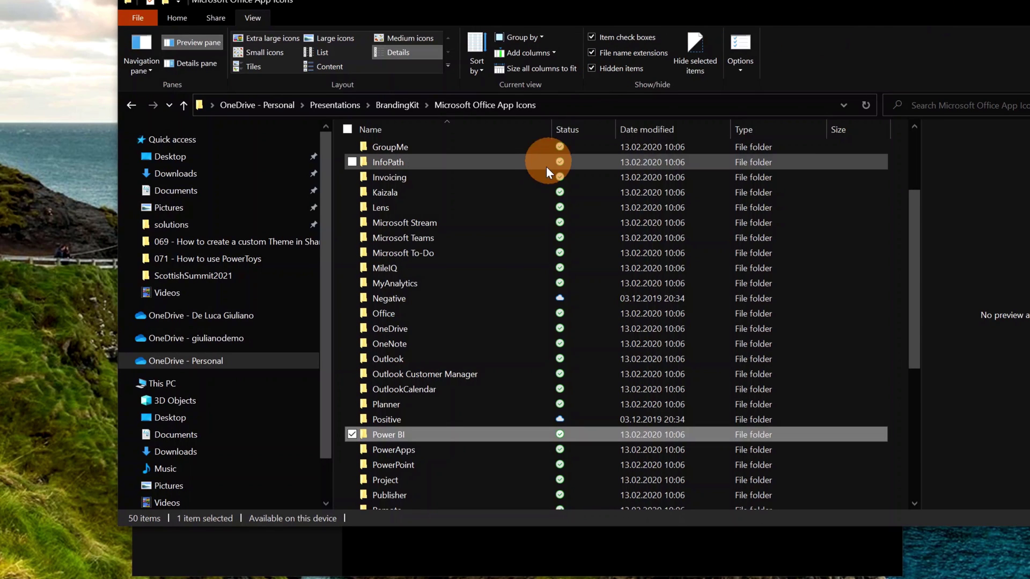
scroll(458, 284, down, 4)
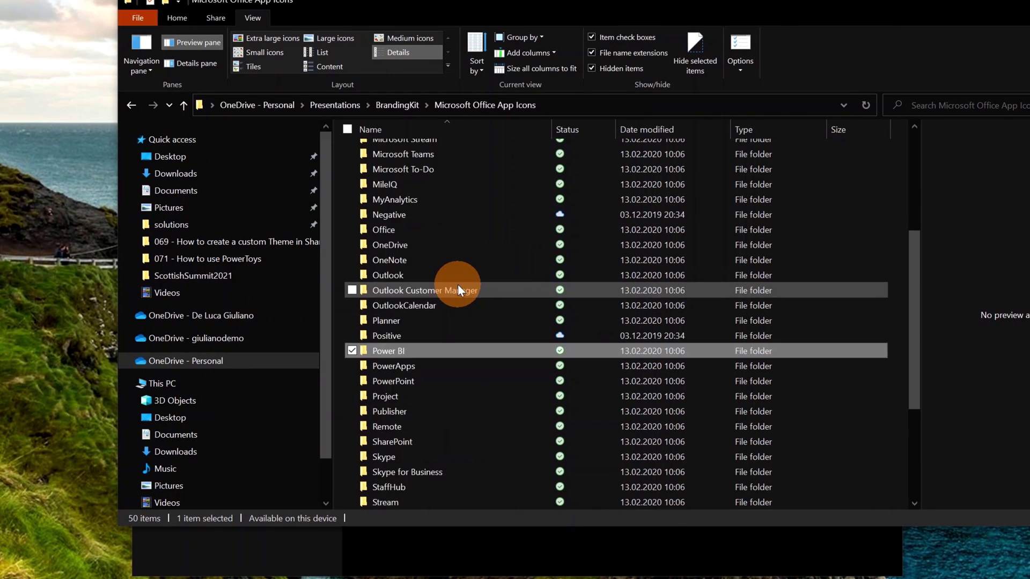
scroll(458, 289, down, 2)
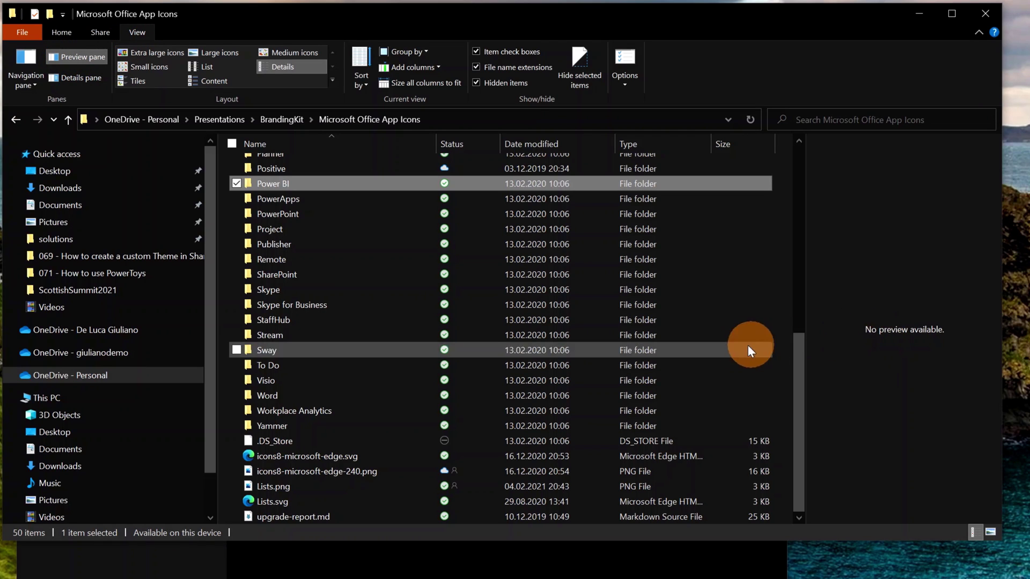
click(331, 457)
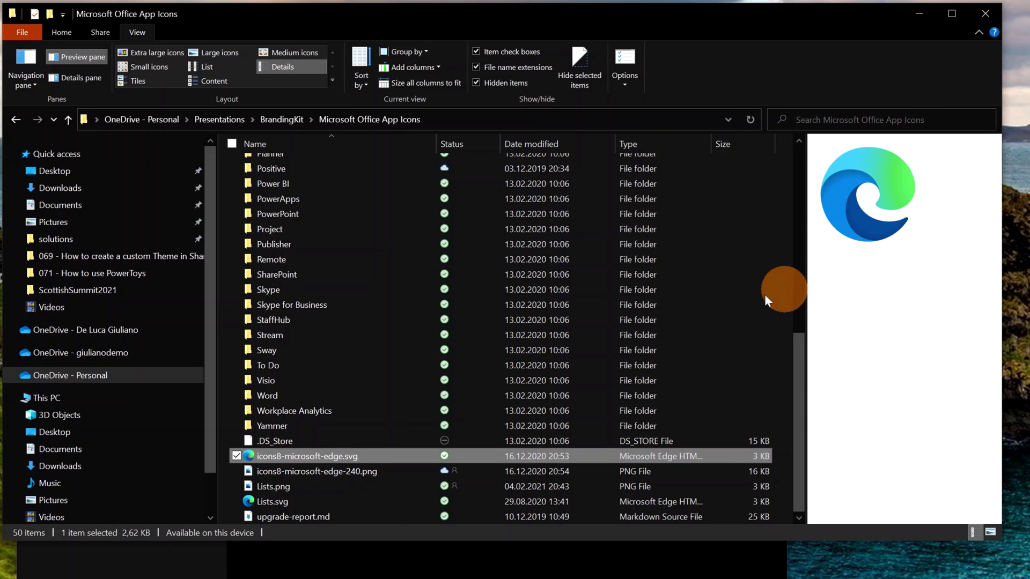
Step: Preview the Markdown file upgrade-report.md and read through its rendered content
click(298, 516)
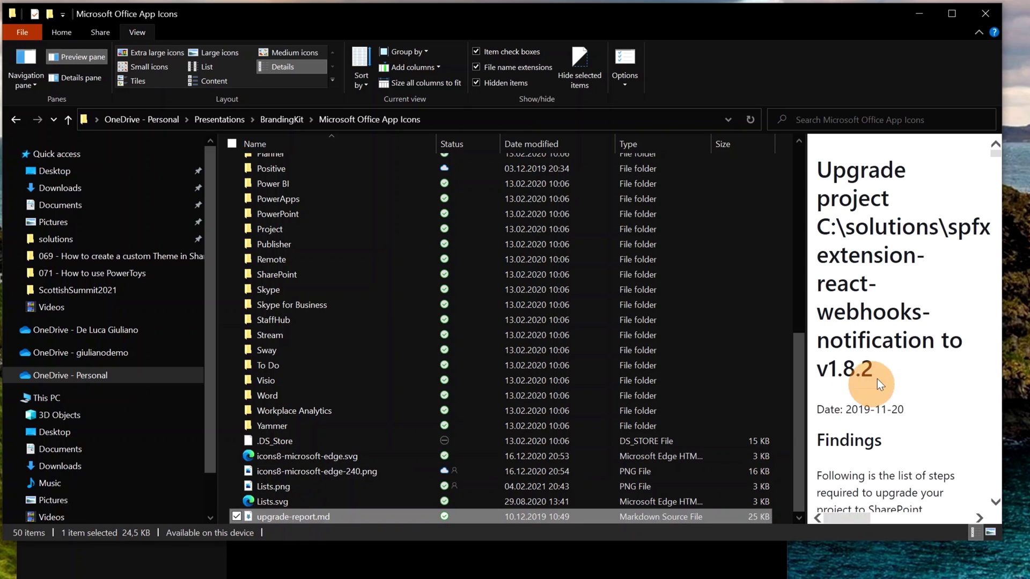
scroll(916, 263, down, 5)
scroll(916, 263, down, 10)
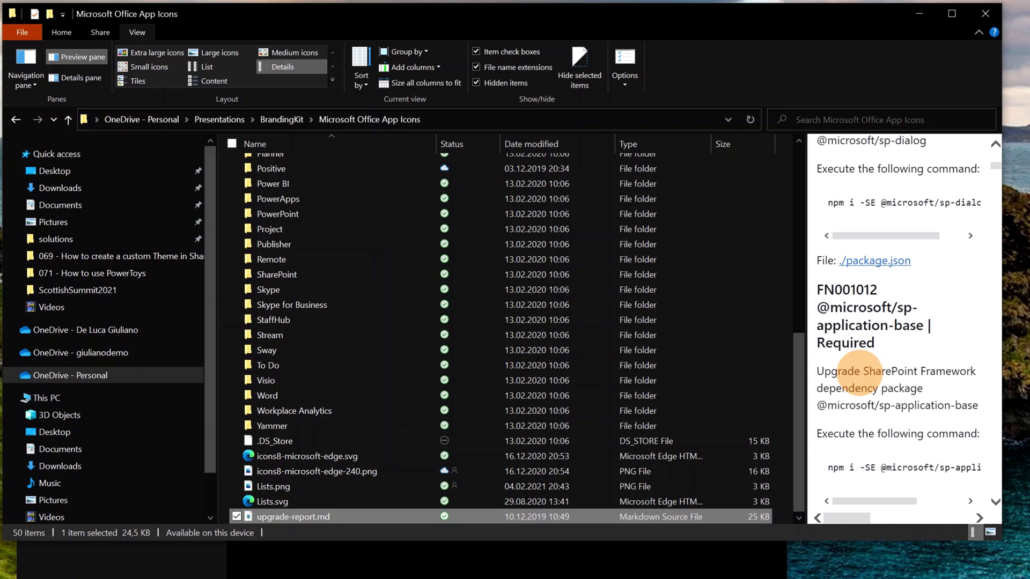
drag(817, 371, 971, 424)
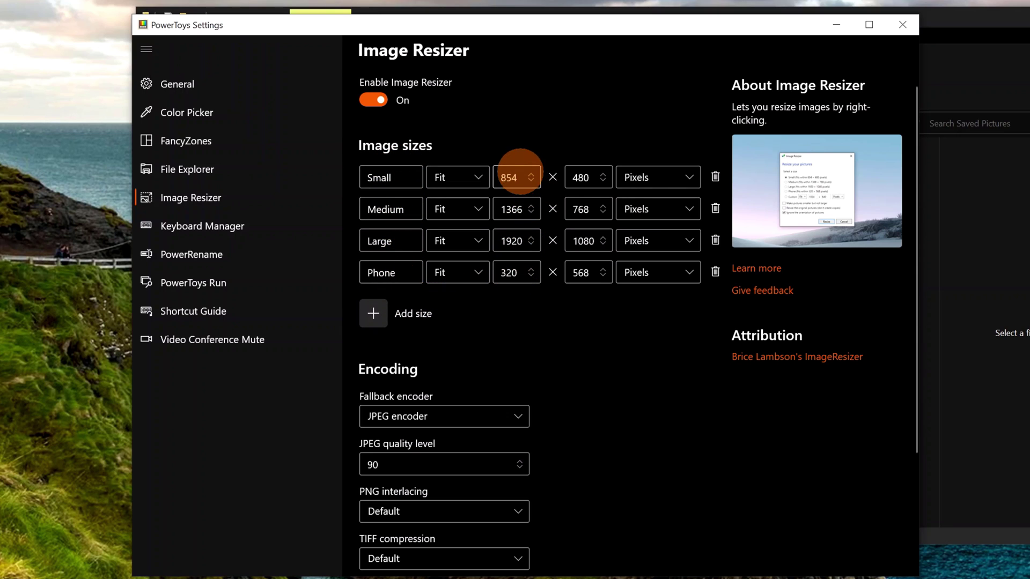
Step: Add an Image Resizer size named "square" with Fit and 300 × 300 pixels, and delete the extra blank size
click(381, 315)
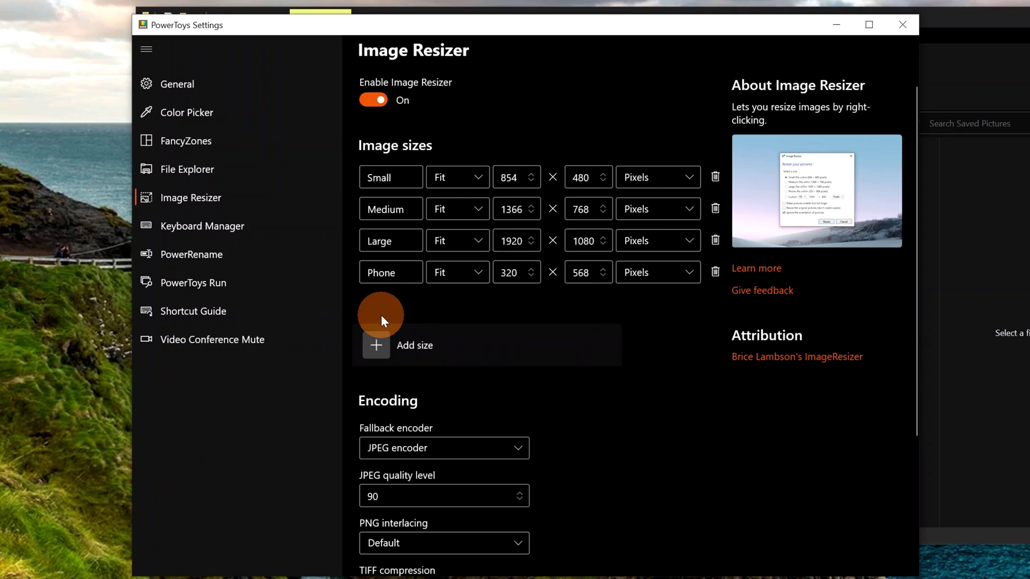
click(395, 304)
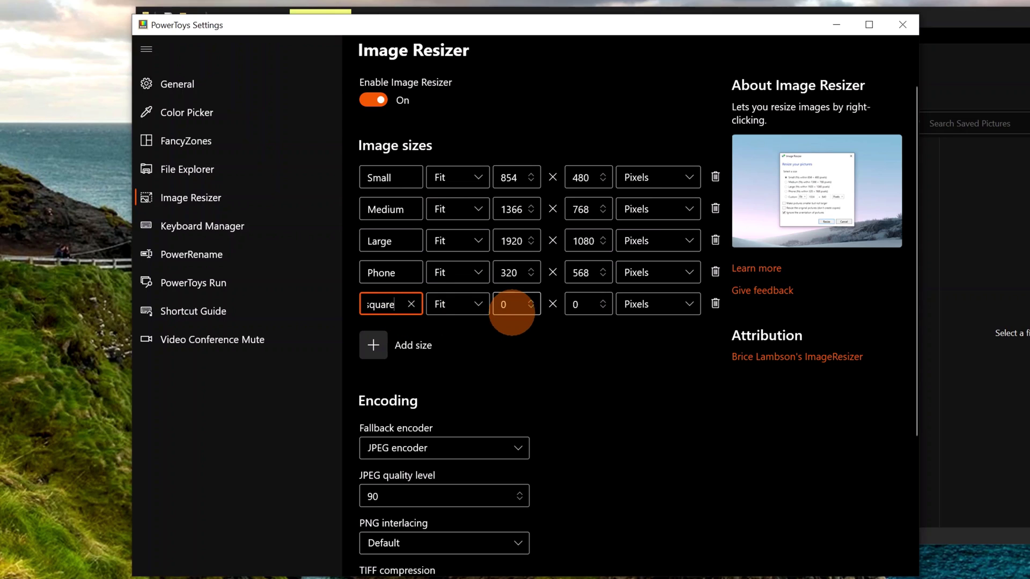
click(514, 304)
text(300)
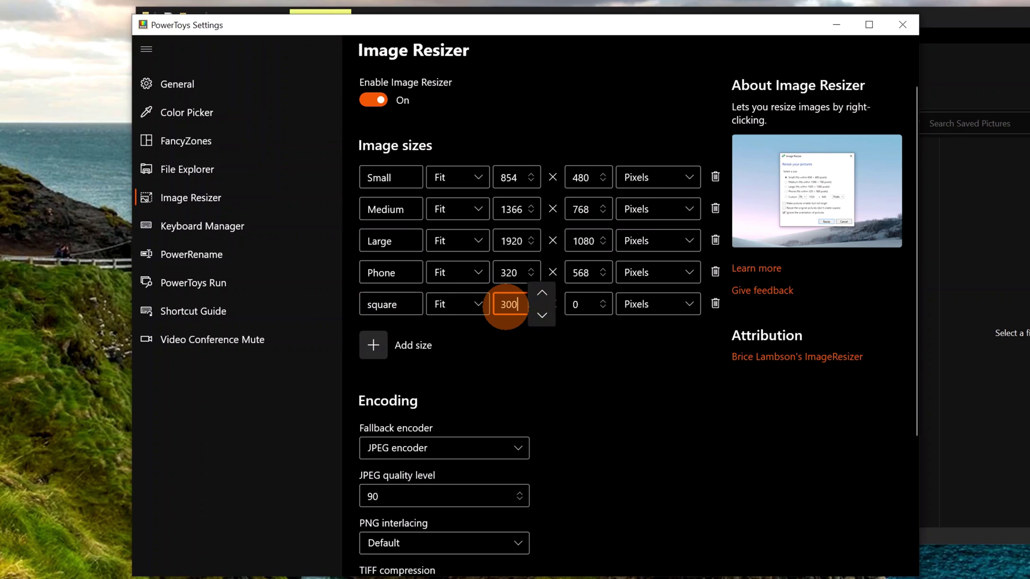
key(Tab)
text(300)
click(373, 345)
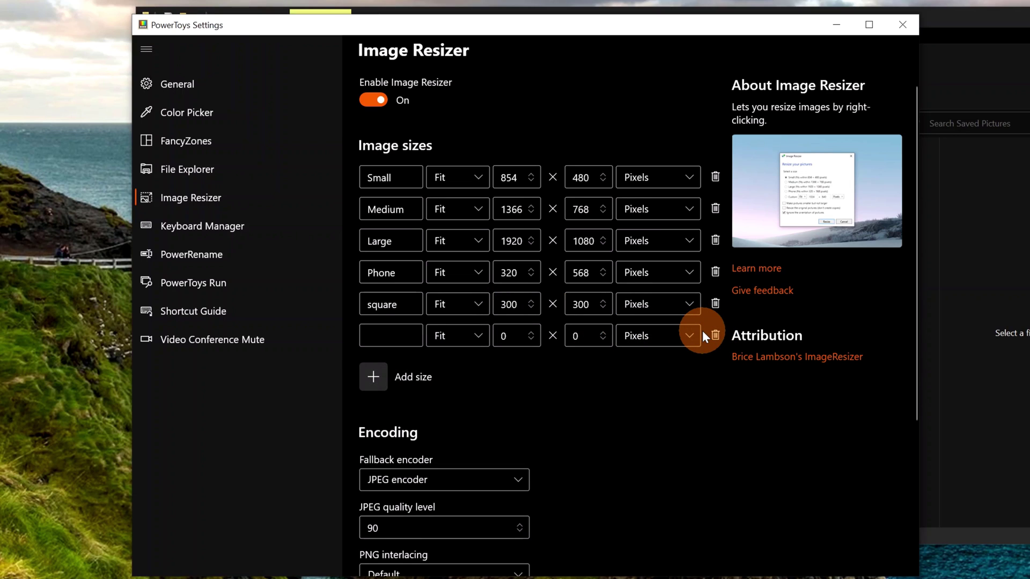
click(715, 335)
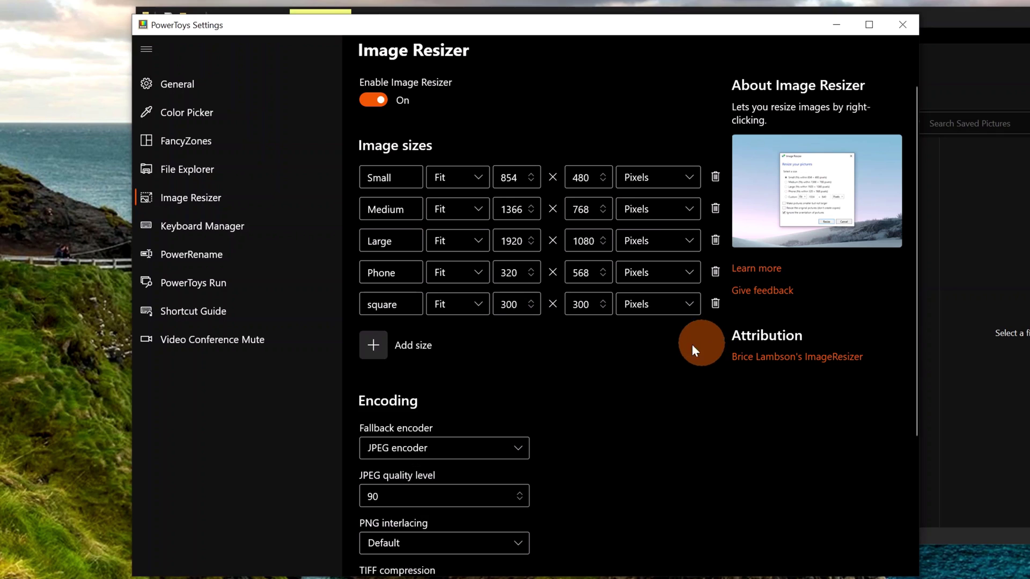
Step: Examine Image Resizer's fallback encoder choices and the parameters available for the filename format
scroll(541, 481, down, 3)
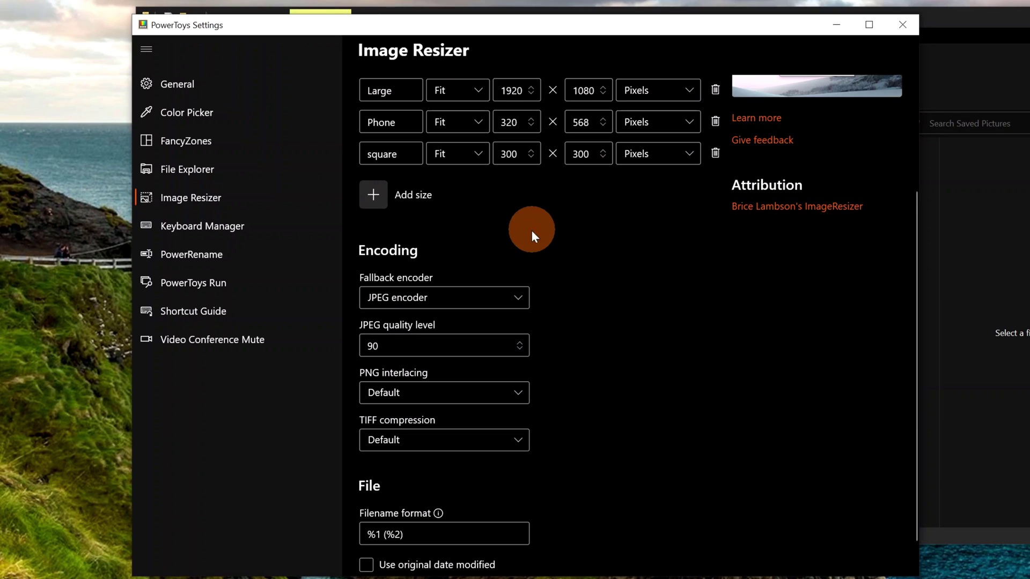
click(466, 298)
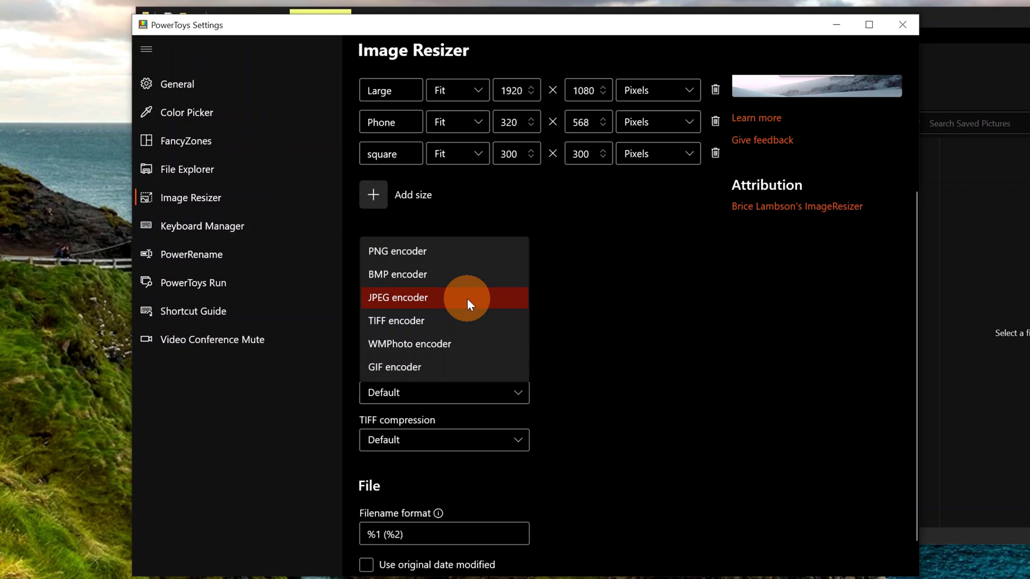
click(589, 333)
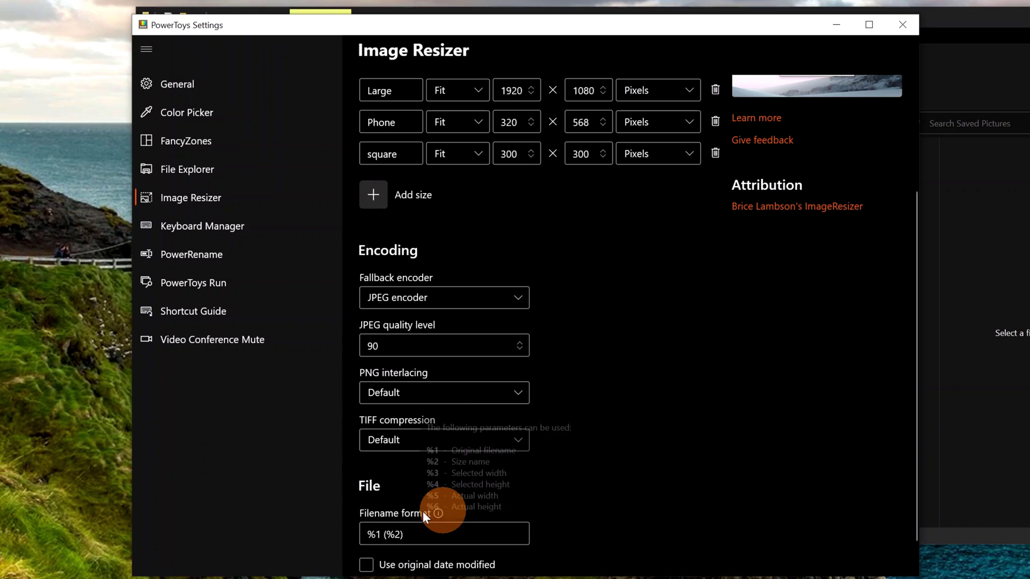
scroll(612, 367, up, 3)
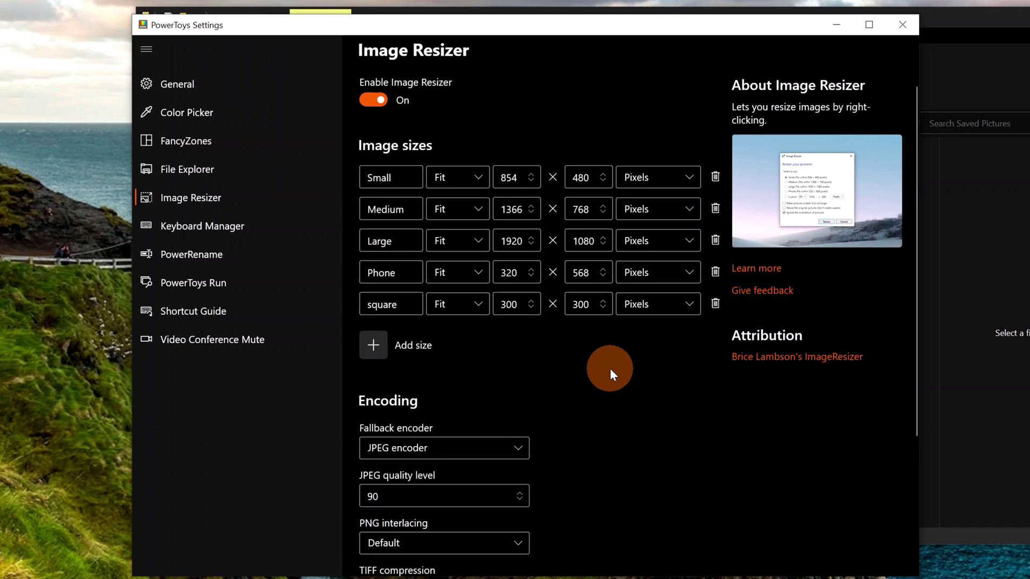
Step: Switch to the Saved Pictures folder and resize IPhone 12 Pro.jpg with Image Resizer using the square size
click(962, 56)
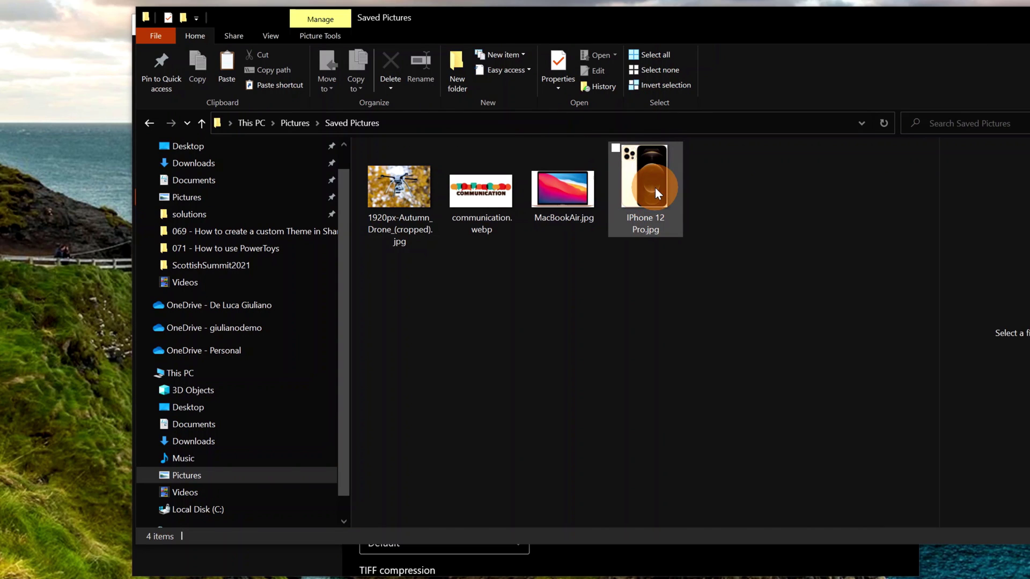
mouse_move(657, 192)
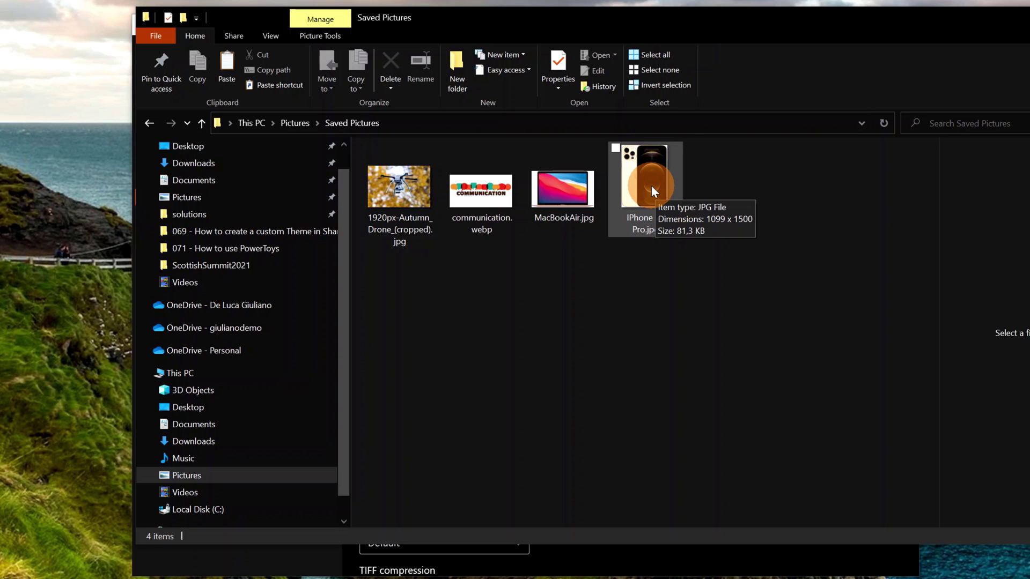
right_click(652, 186)
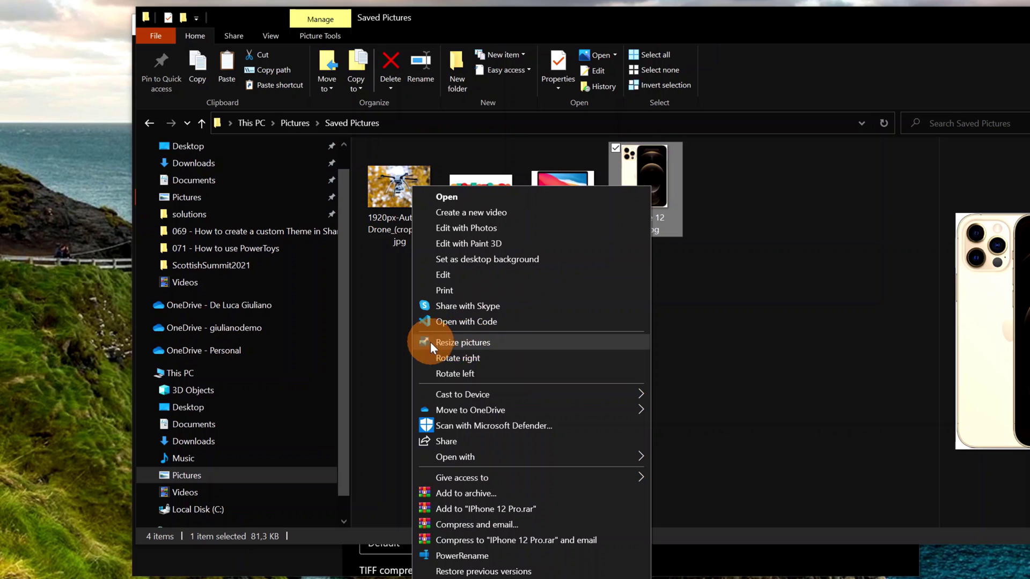
click(520, 343)
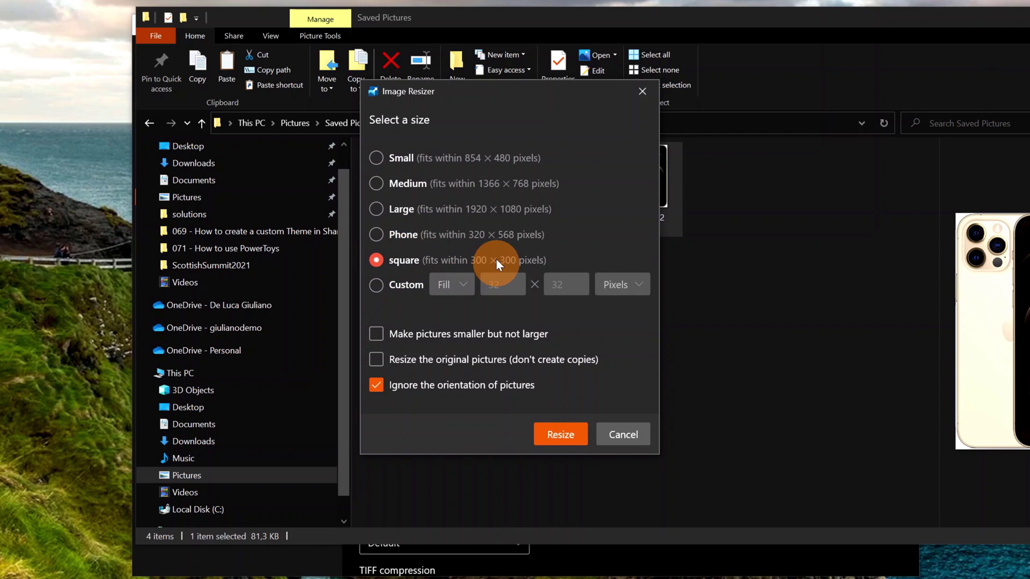
click(564, 436)
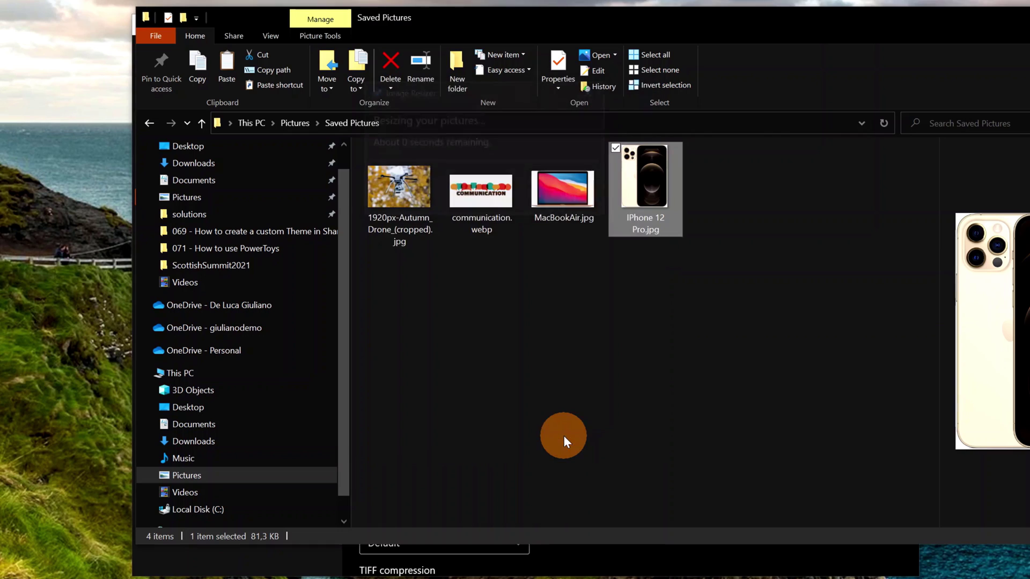
Step: Compare the dimensions and file size of IPhone 12 Pro.jpg with its square copy, and clear the selection
mouse_move(648, 229)
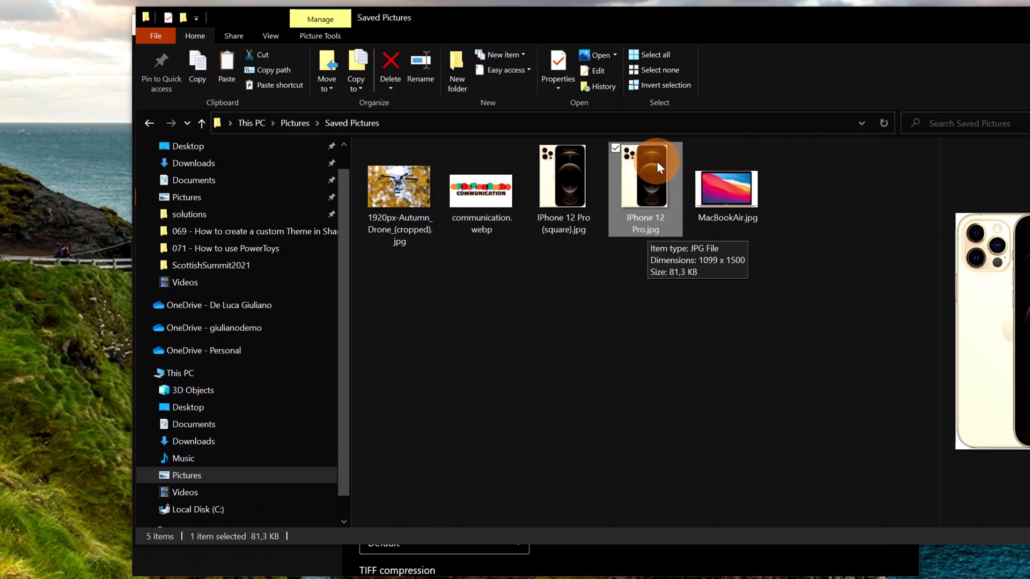
mouse_move(542, 222)
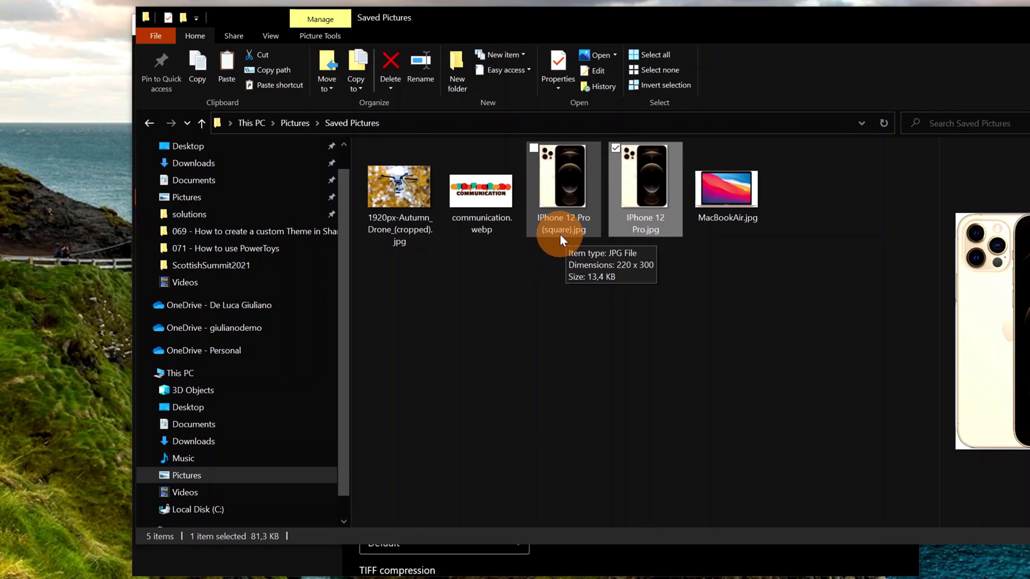
click(601, 327)
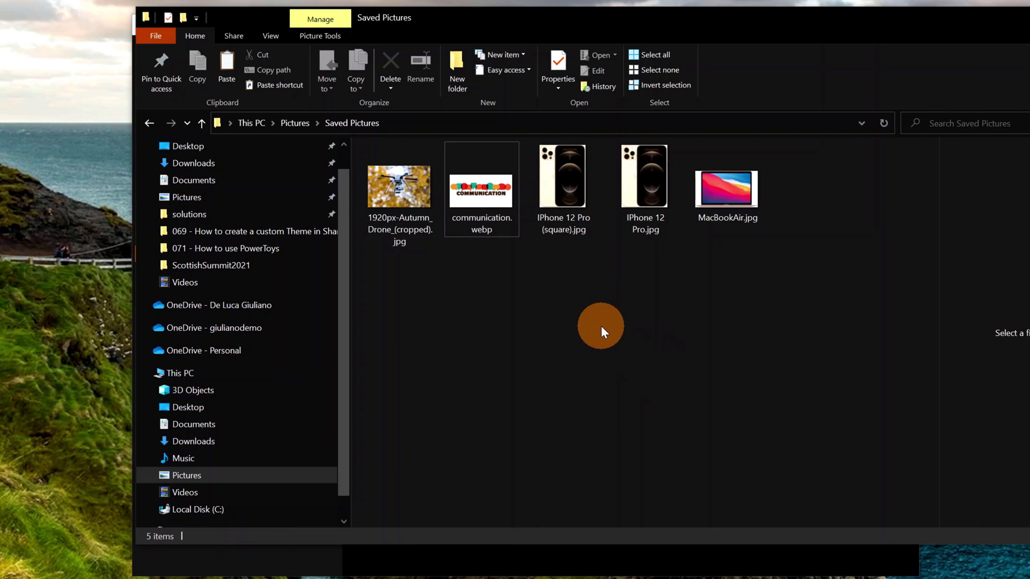
Step: Resize 1920px-Autumn_Drone_(cropped).jpg, communication.webp and MacBookAir.jpg together with Image Resizer using the square size
click(397, 188)
ctrl+click(472, 196)
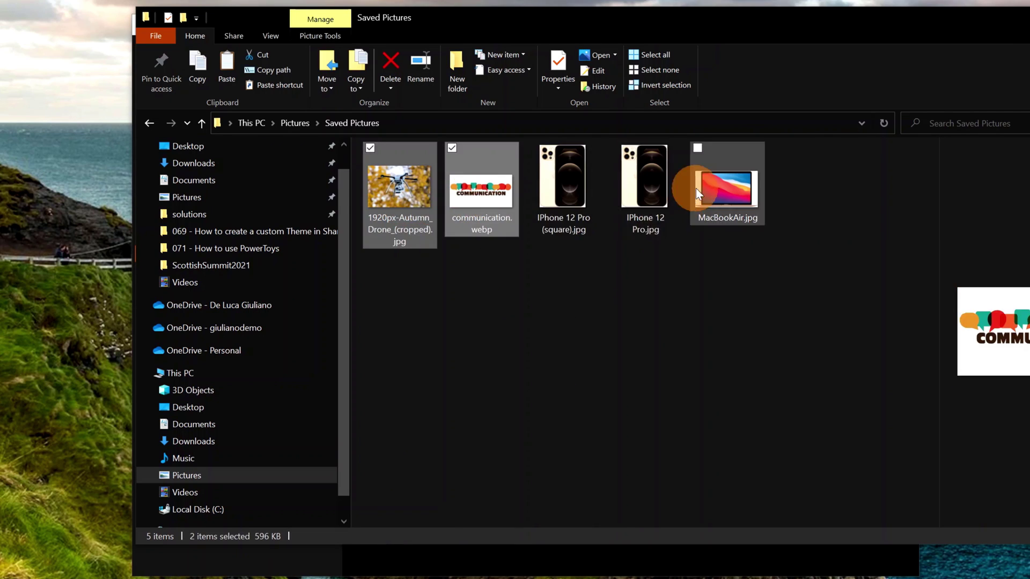
ctrl+click(725, 192)
right_click(727, 197)
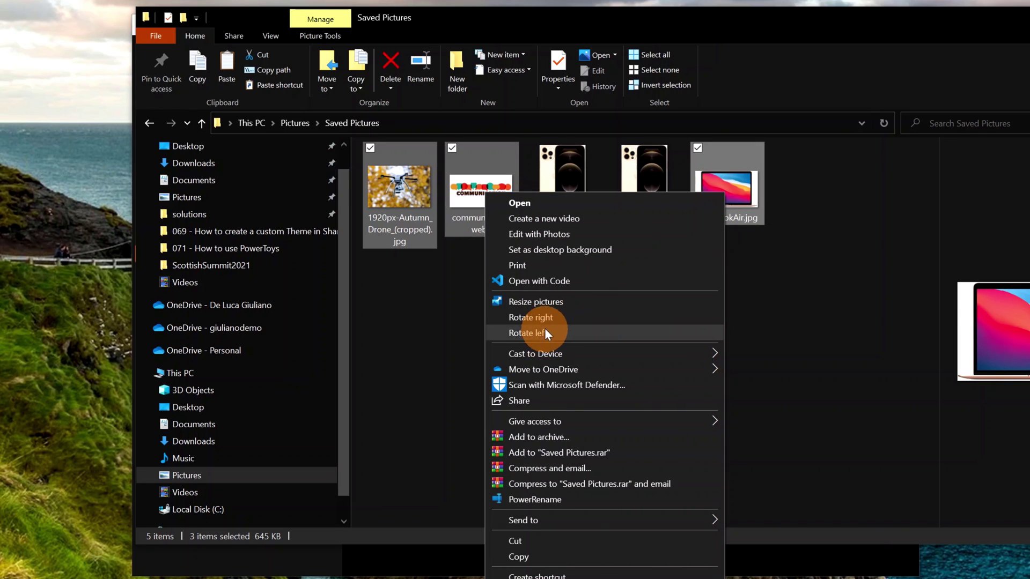
click(541, 305)
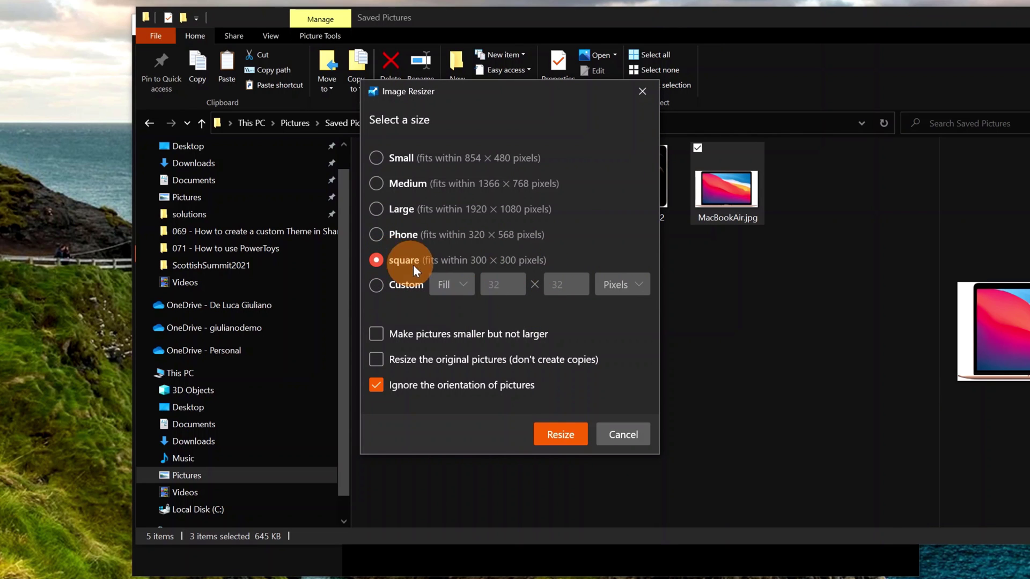
click(555, 433)
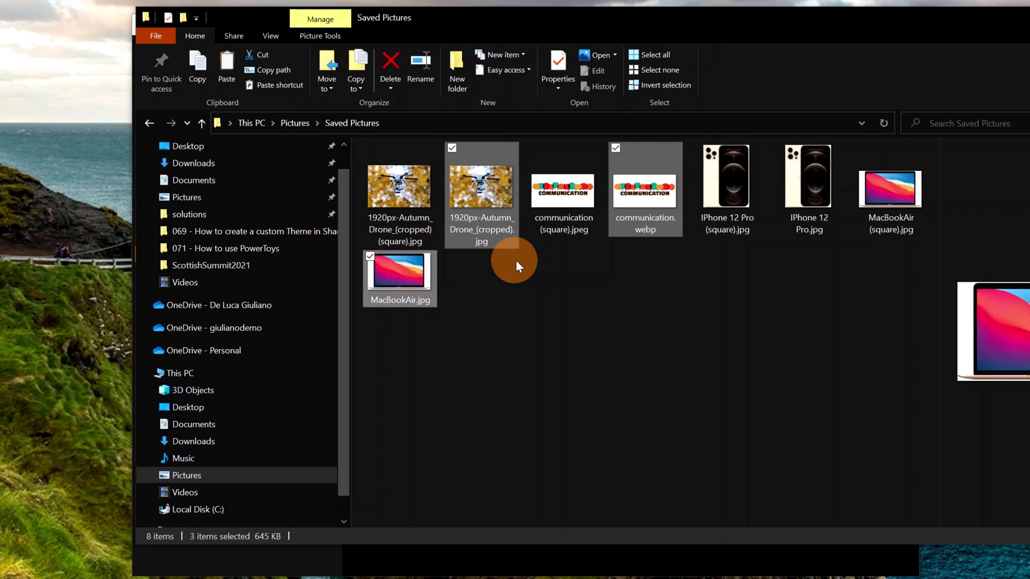
click(529, 282)
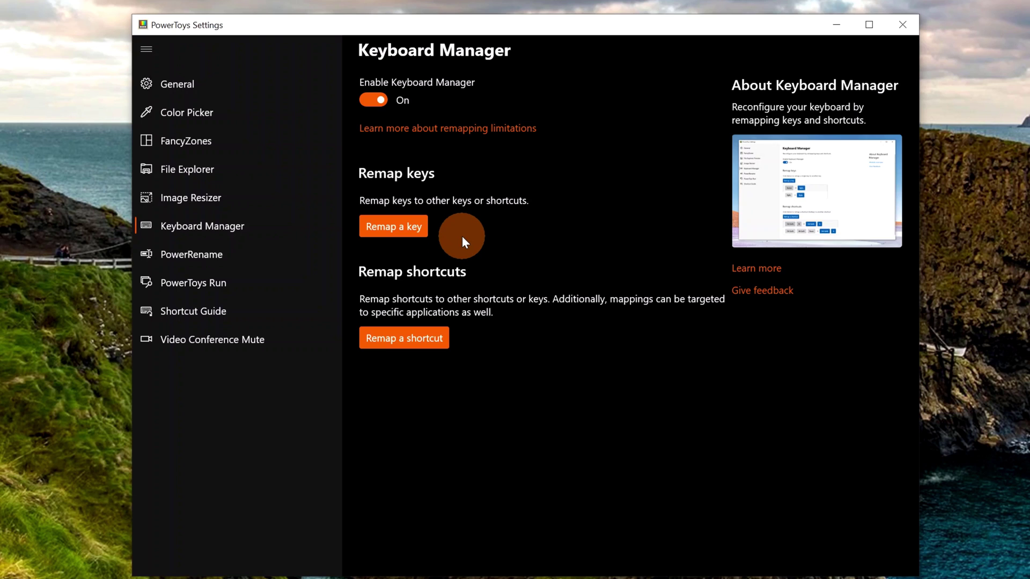
Step: Start a new key remapping in Keyboard Manager and choose D as the key to change
click(394, 227)
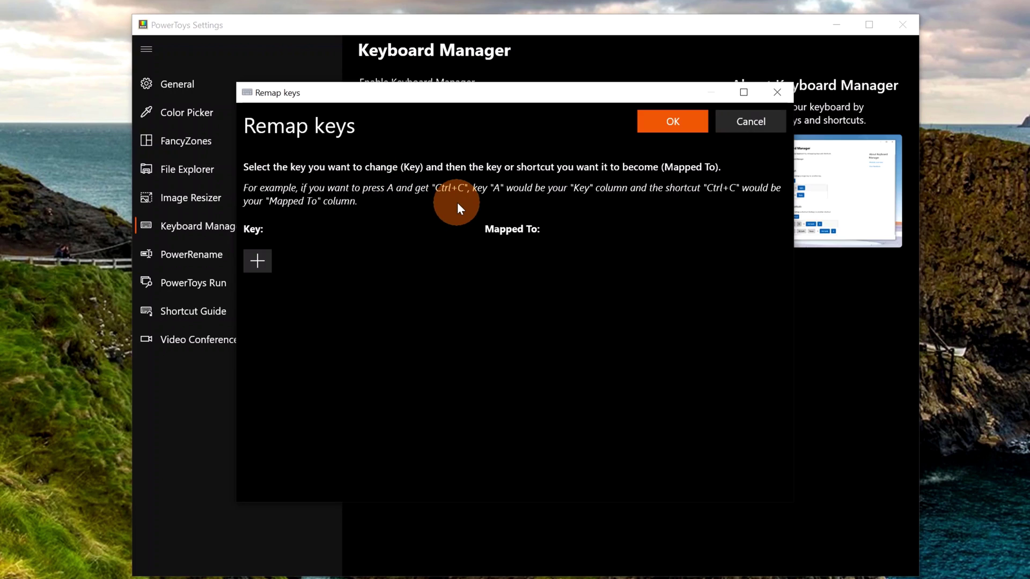
click(256, 262)
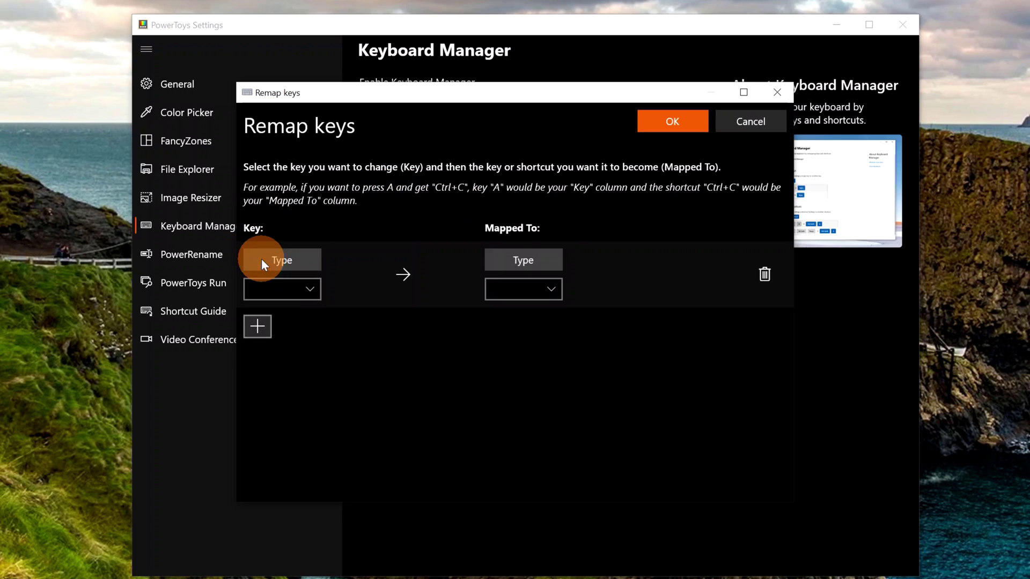
click(307, 291)
scroll(298, 282, up, 10)
scroll(303, 298, up, 8)
scroll(300, 282, down, 10)
scroll(302, 282, up, 5)
click(299, 268)
Step: Map the D key to the shortcut Ctrl + C and cancel the remapping
click(555, 289)
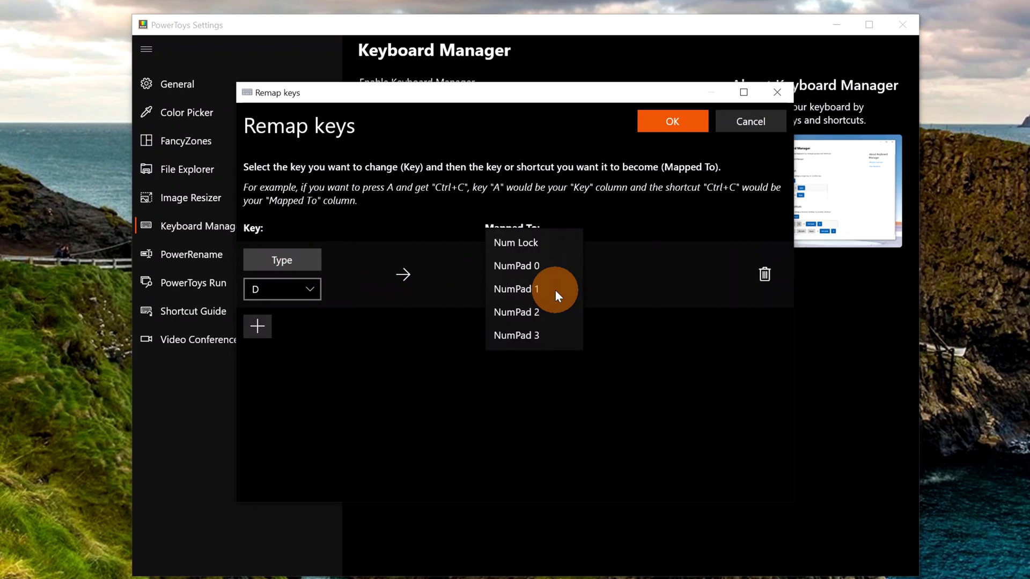
scroll(555, 288, up, 15)
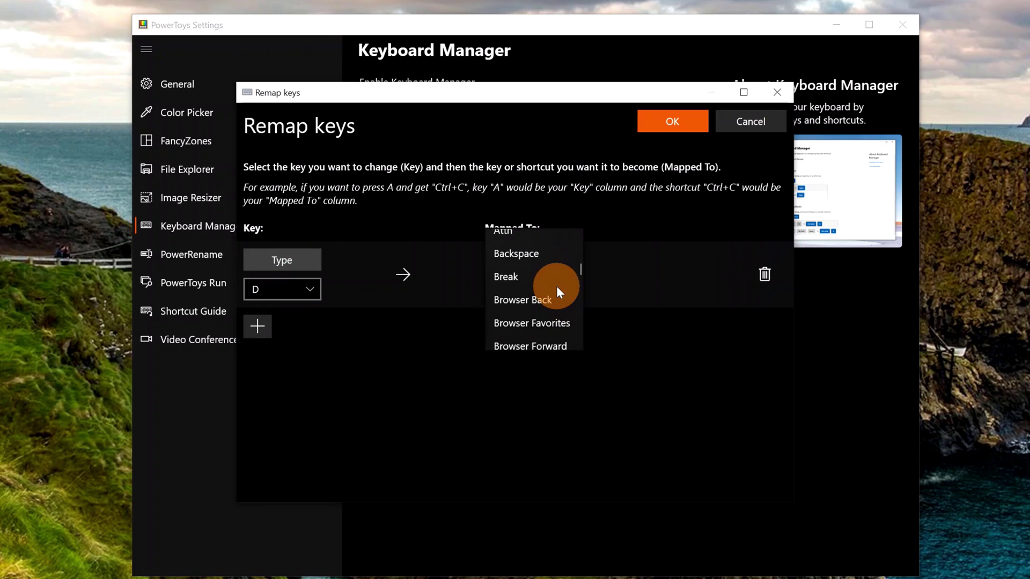
click(555, 285)
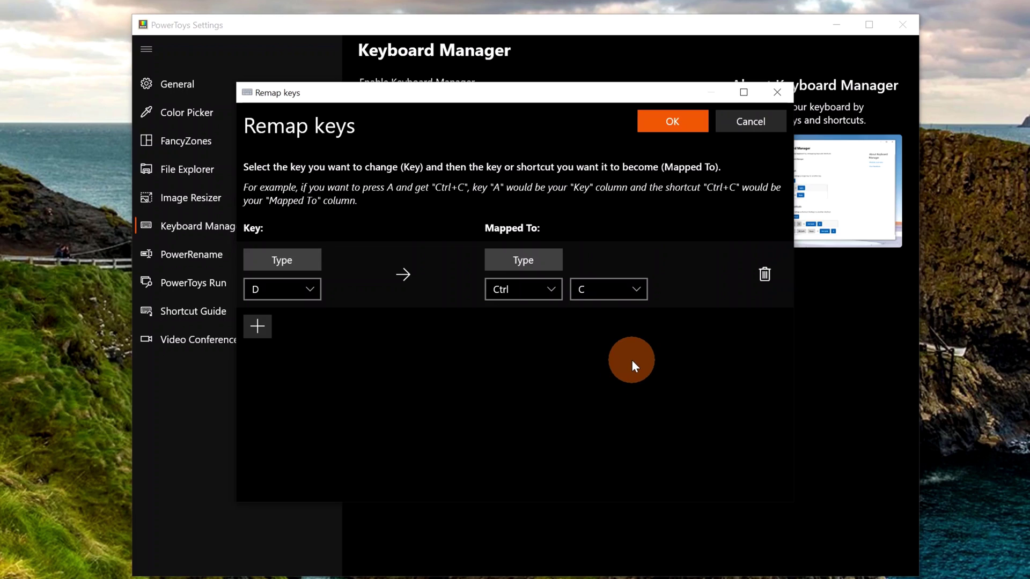
click(738, 128)
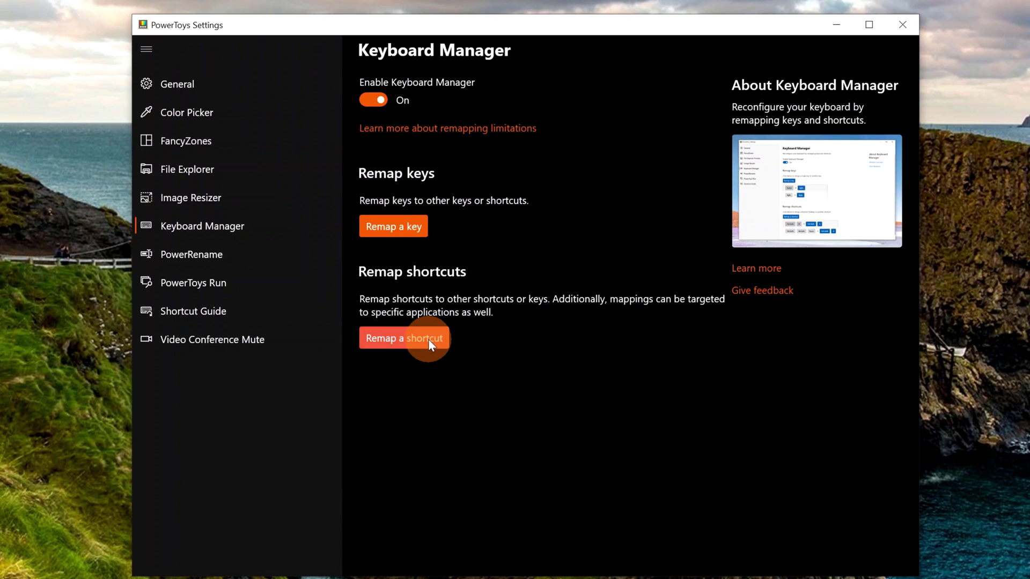
Step: Open the shortcut remapping editor in Keyboard Manager
click(428, 339)
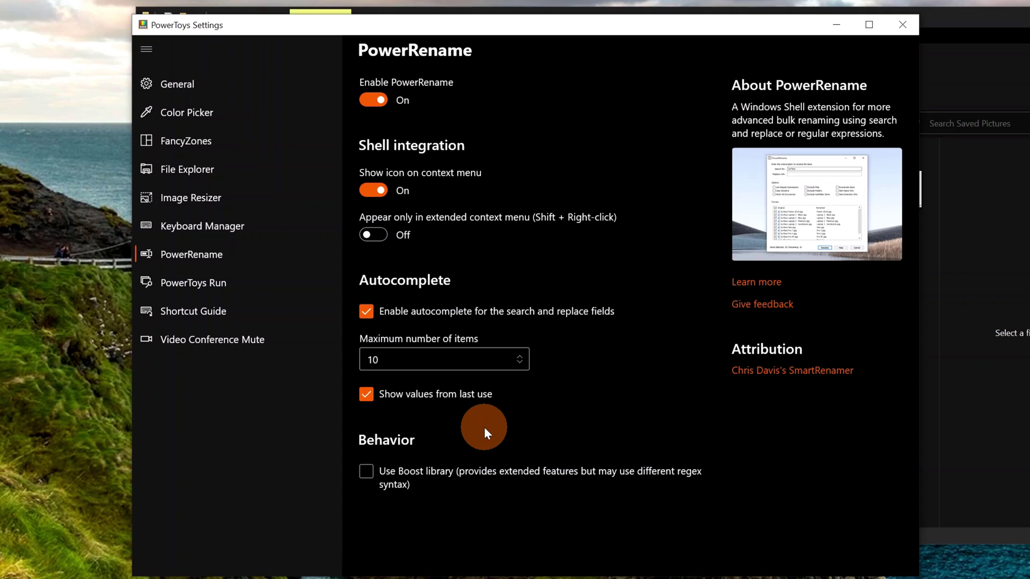
Step: Switch to File Explorer, select the four square image copies in Saved Pictures and open them in PowerRename
click(984, 66)
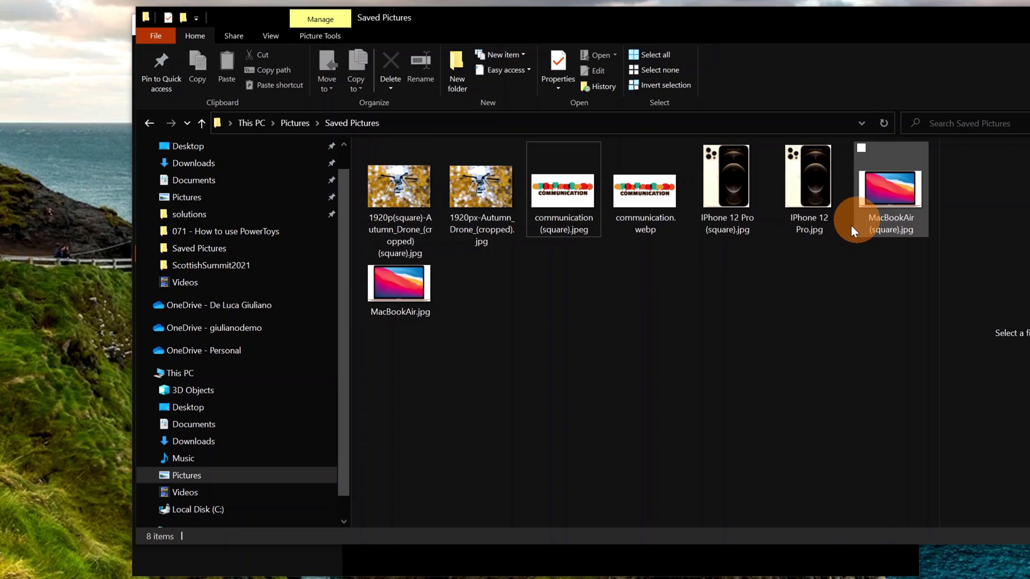
click(403, 219)
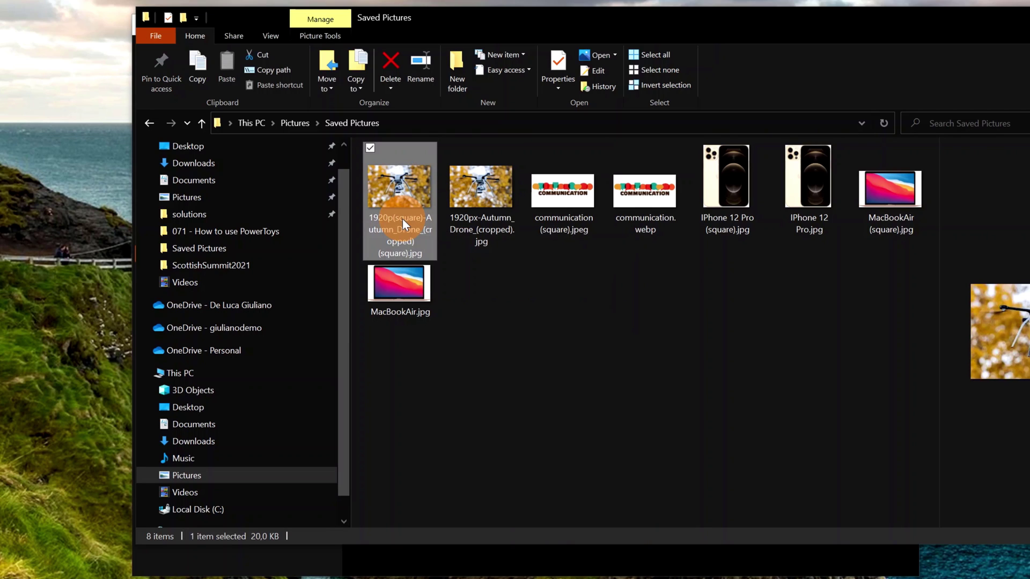
ctrl+click(575, 212)
ctrl+click(754, 220)
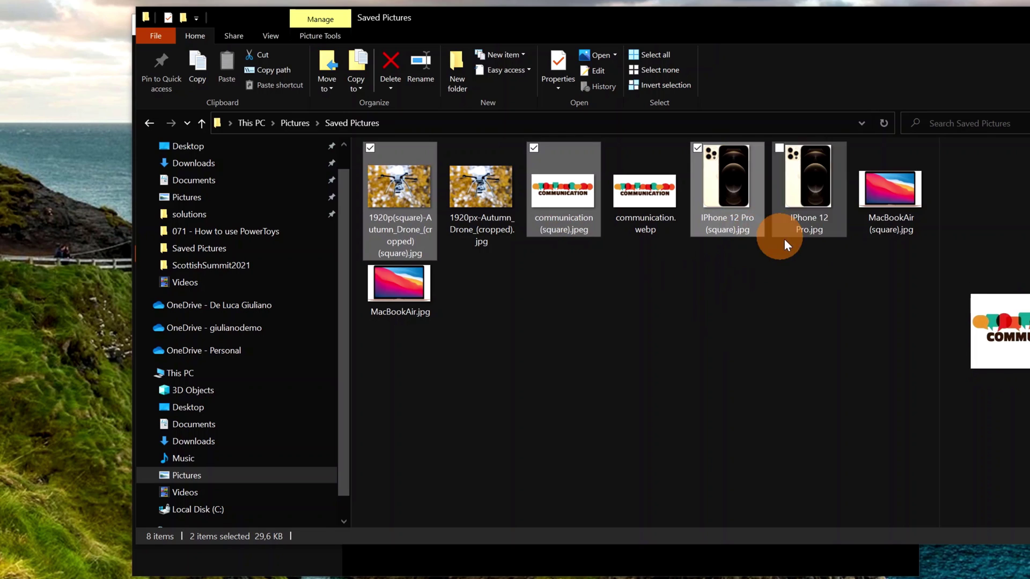
ctrl+click(901, 199)
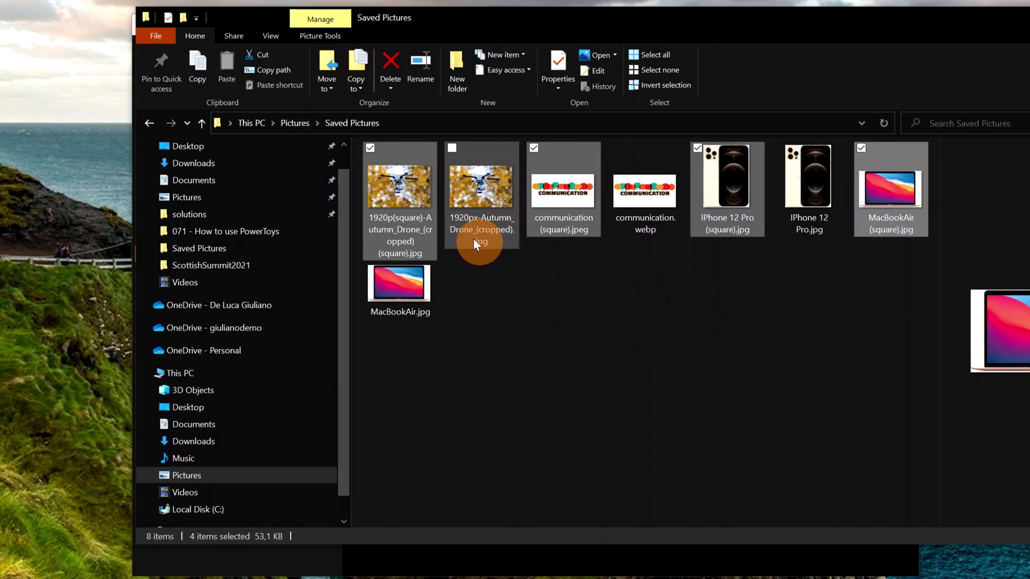
right_click(398, 194)
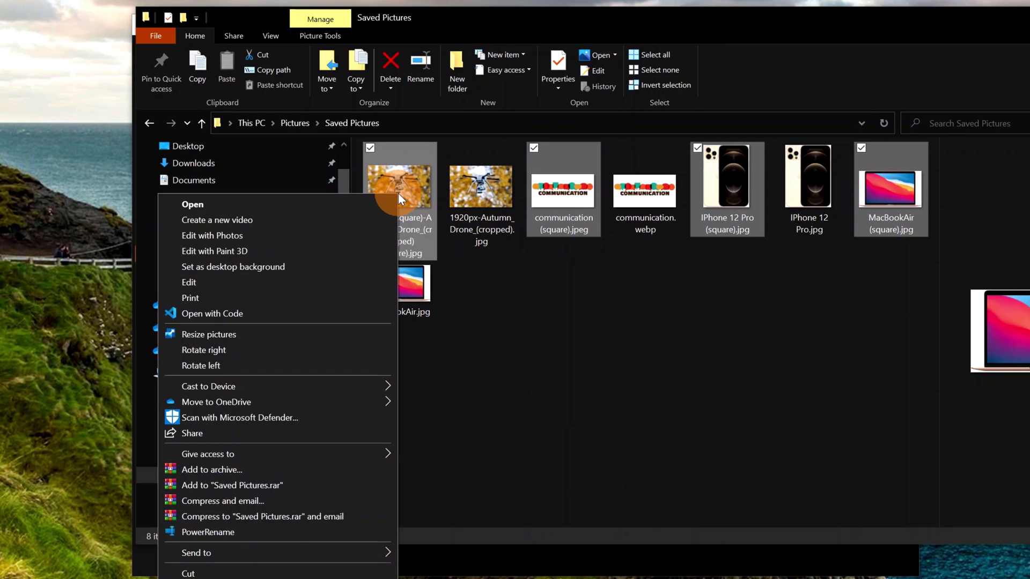
click(241, 532)
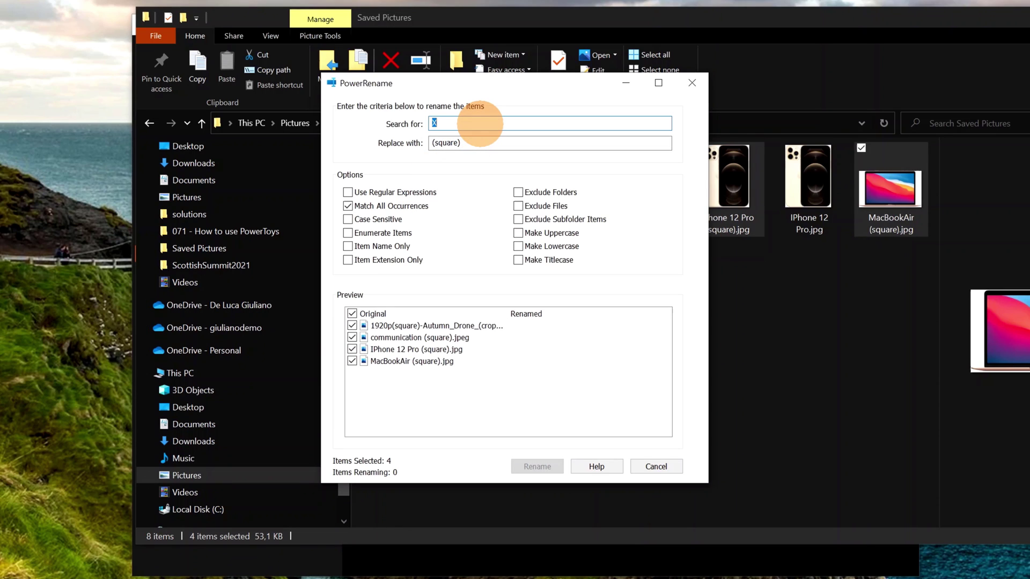
Step: Replace "(square)" with "X" in the names of the four selected files and apply the rename
text((square))
drag(460, 143, 416, 146)
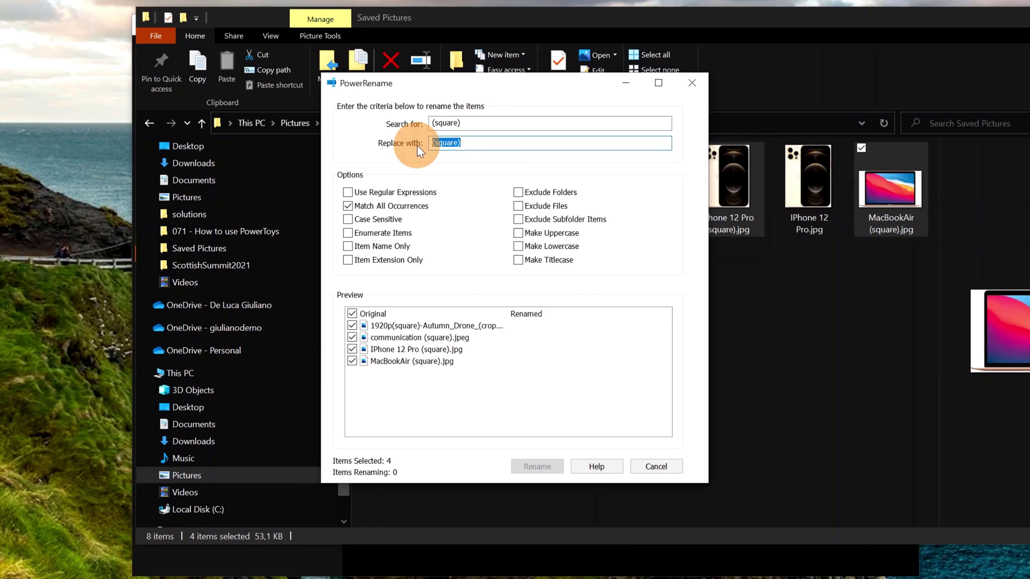
text(X)
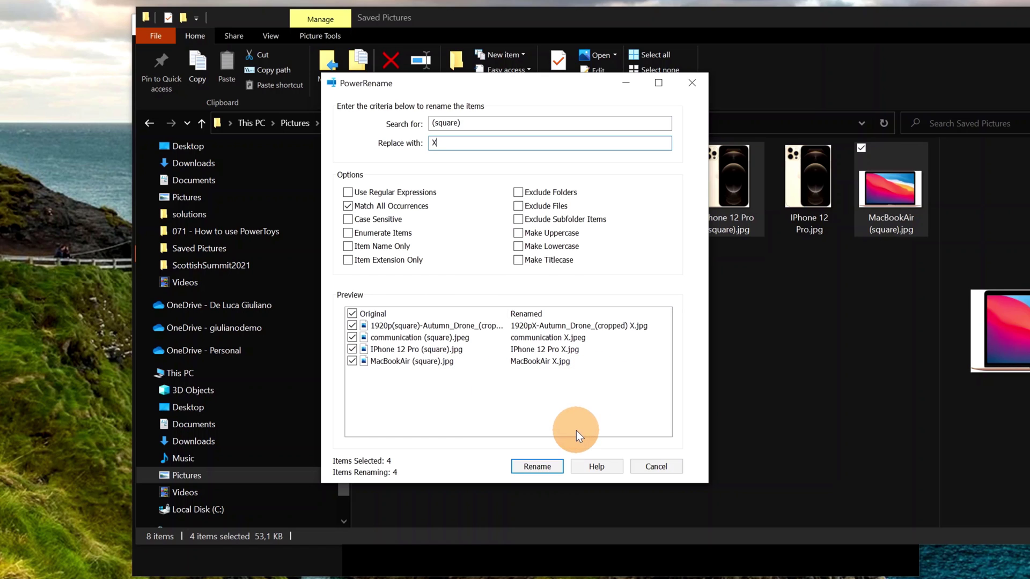
click(535, 467)
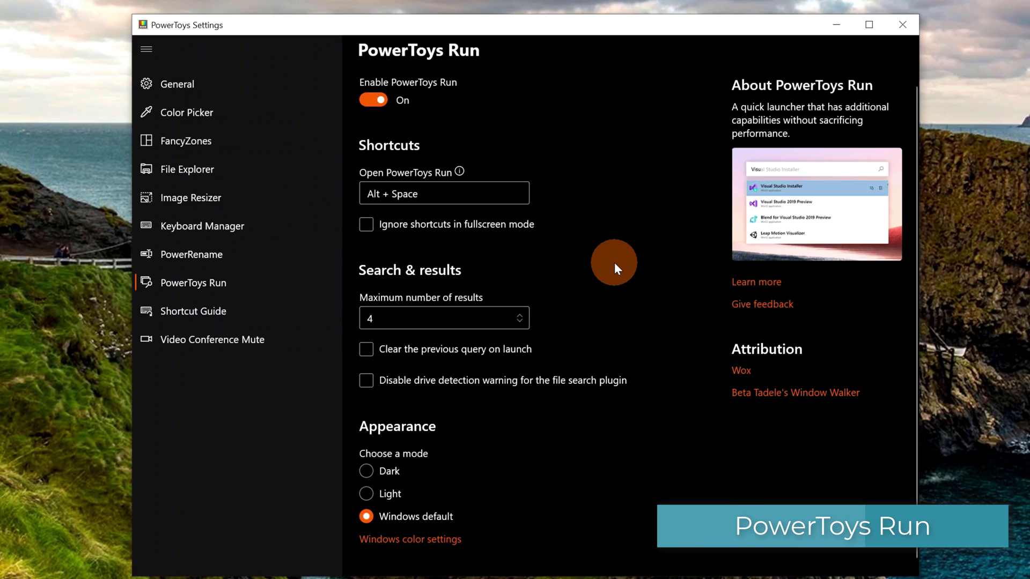
Step: Launch PowerToys Run, clear the previous query and search for "powerpo"
key(alt+space)
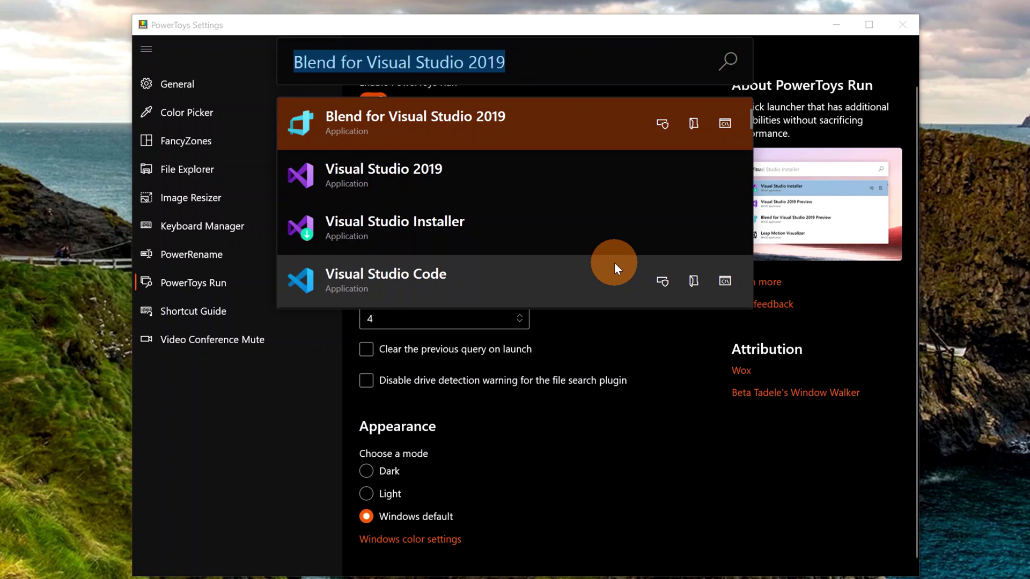
key(BackSpace)
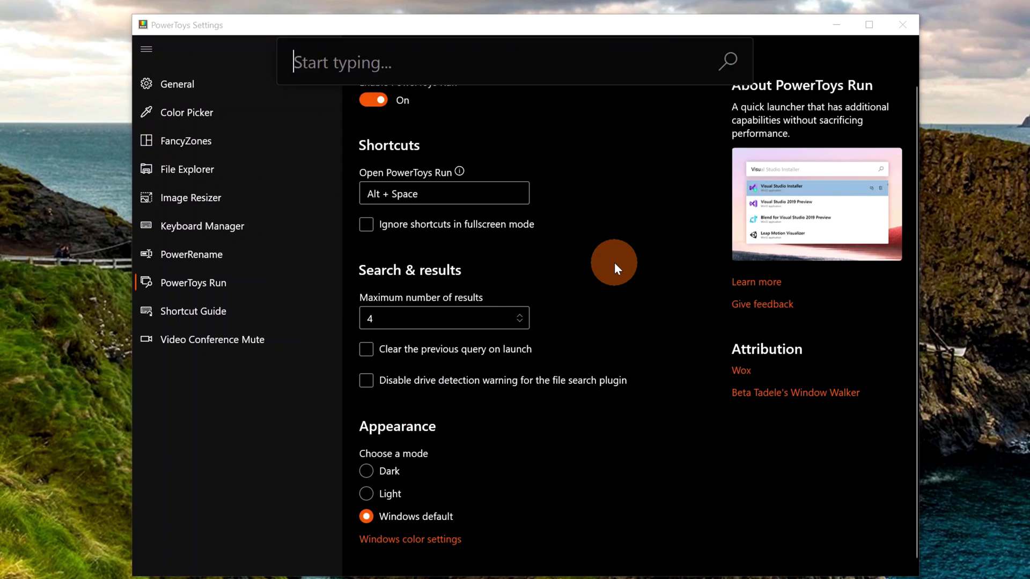
text(powerpo)
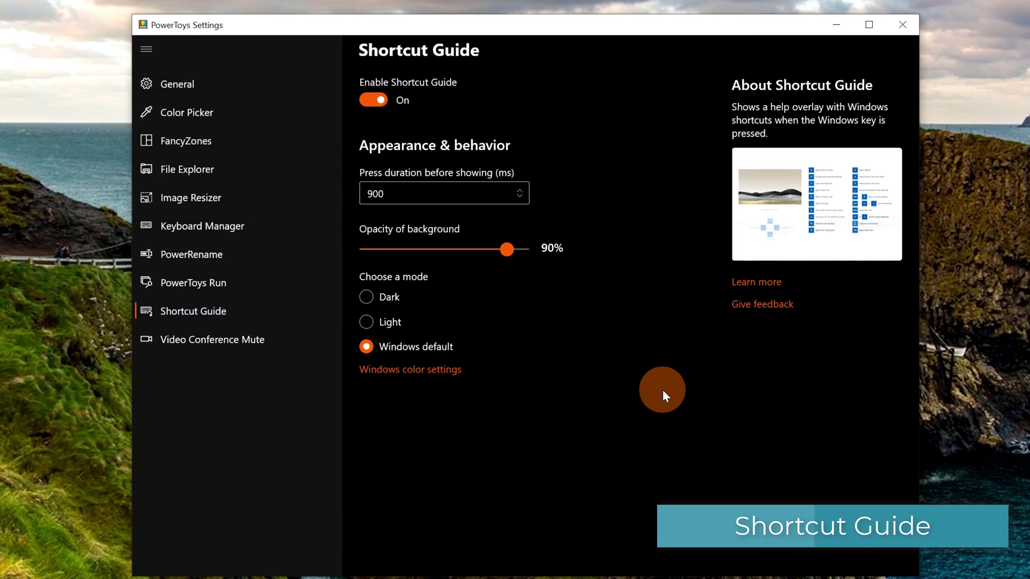
Step: Show the Shortcut Guide overlay with the Windows shortcuts
key(super)
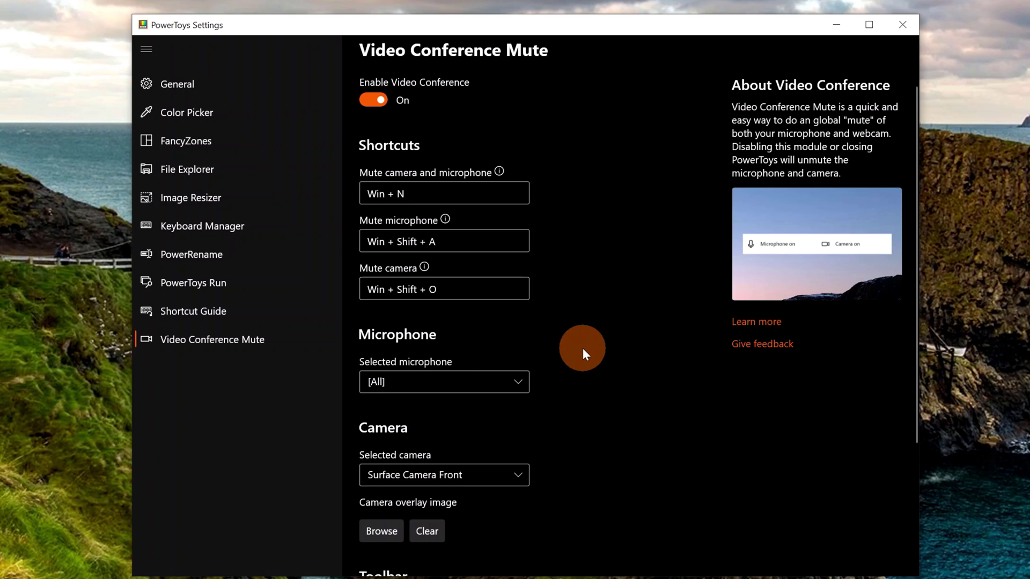
Step: Examine the shortcut, microphone, camera and toolbar settings of Video Conference Mute
scroll(583, 350, down, 3)
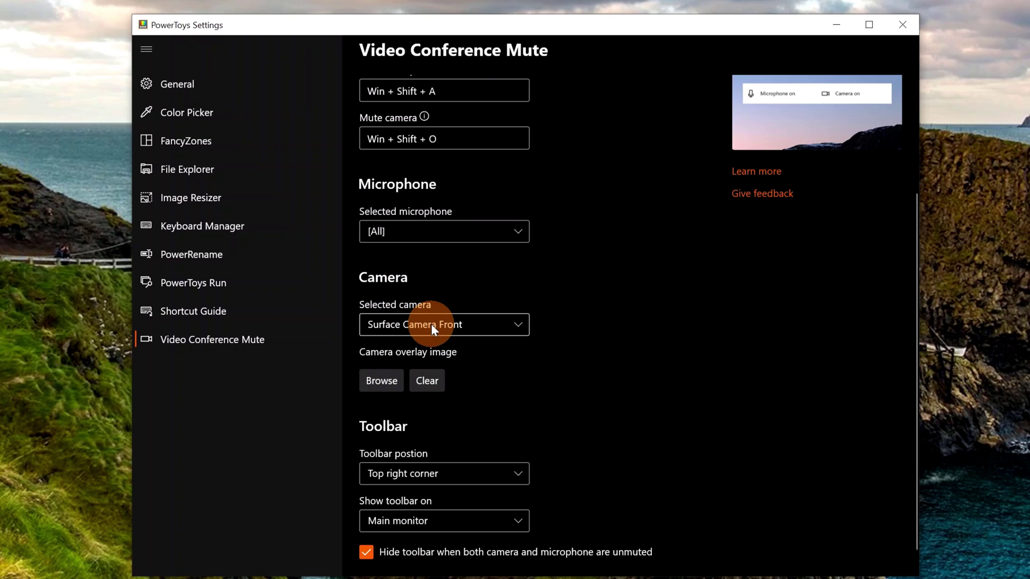
scroll(636, 335, up, 3)
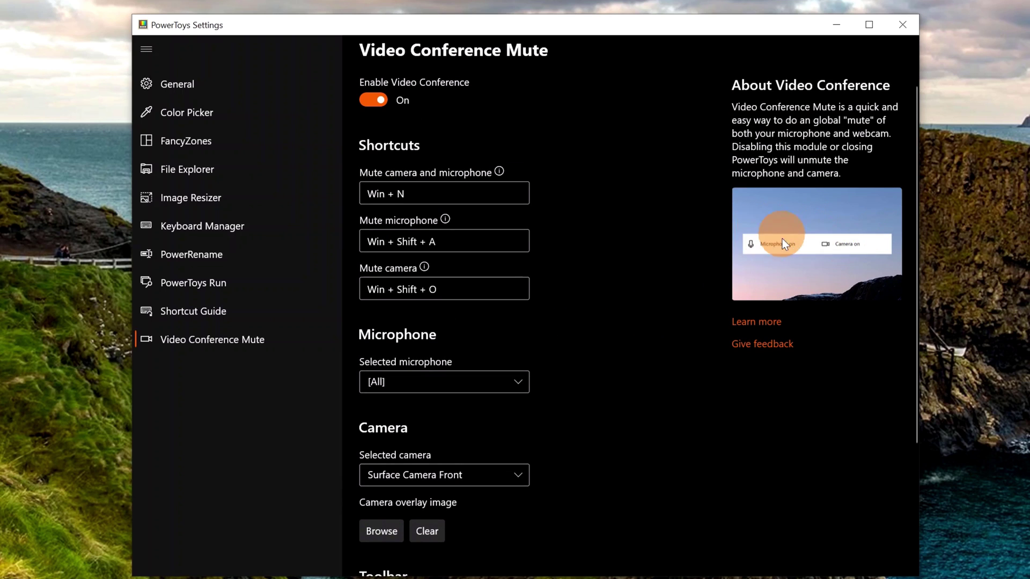
scroll(751, 290, down, 3)
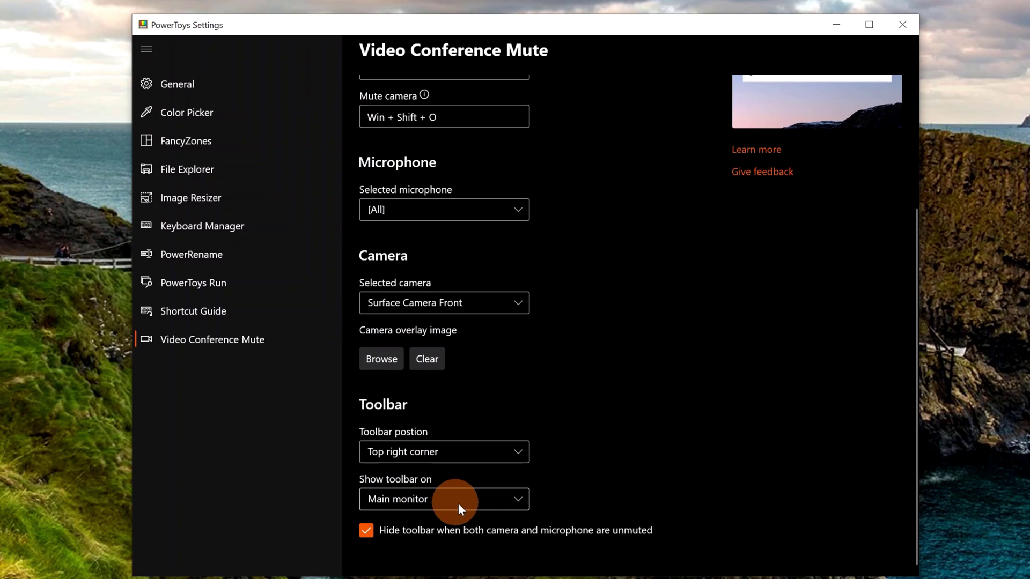
scroll(732, 362, up, 3)
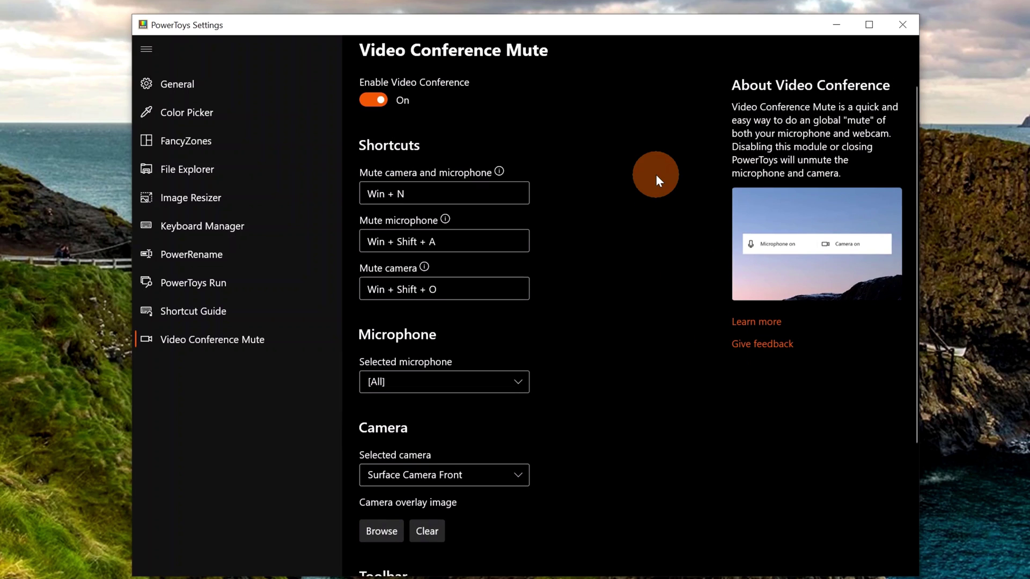